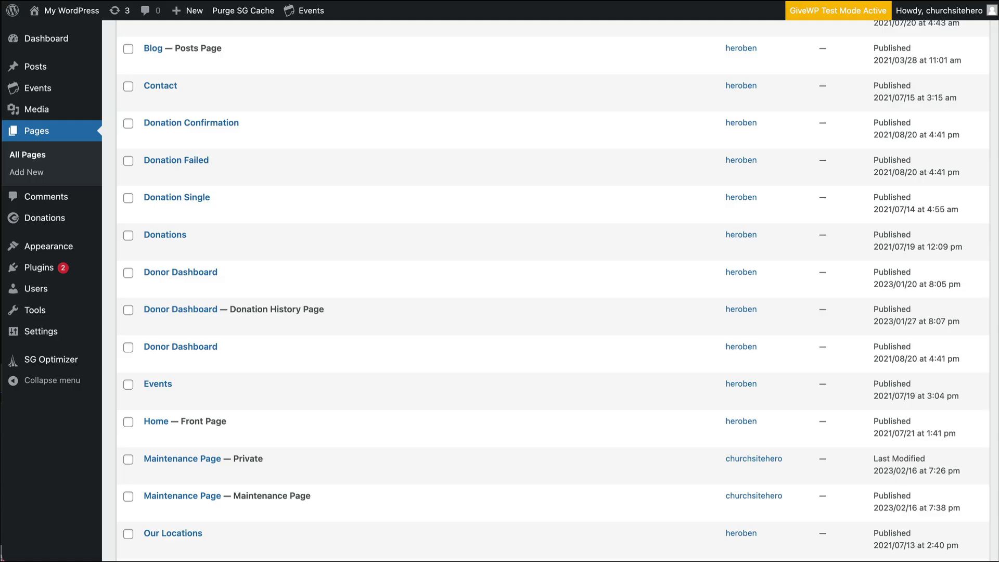
pyautogui.scroll(5, 299, 353)
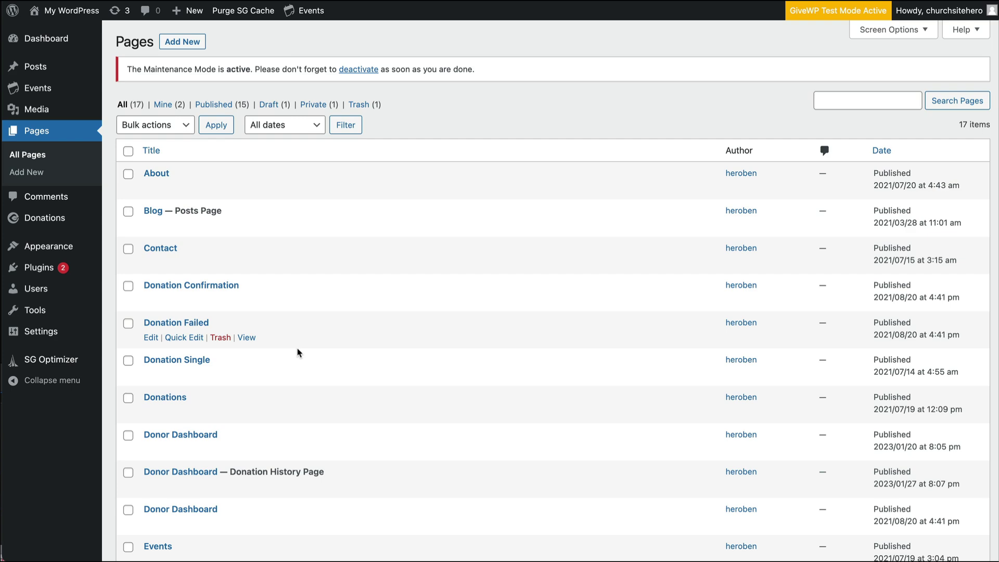
pyautogui.scroll(-6, 298, 353)
pyautogui.scroll(6, 125, 158)
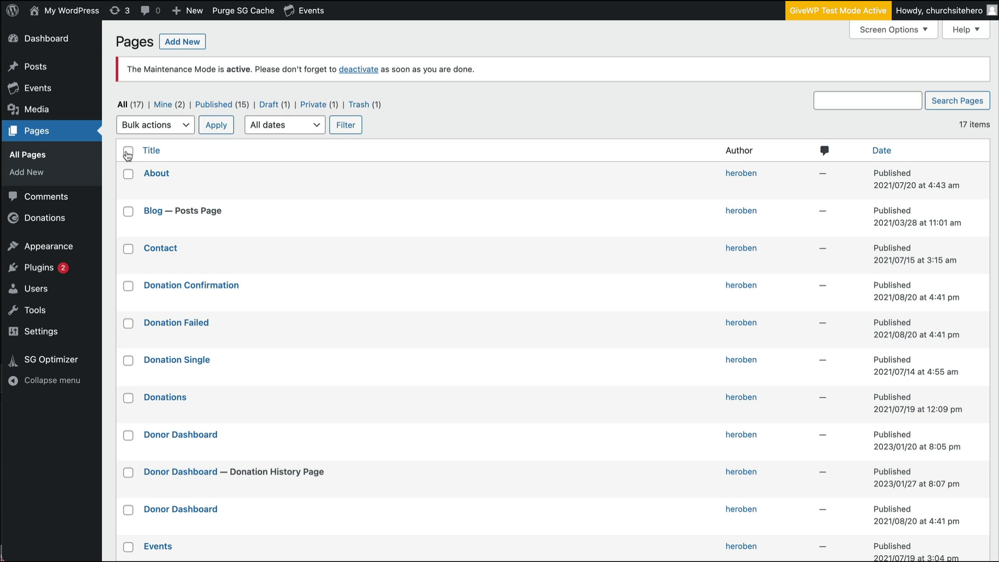
pyautogui.click(128, 174)
pyautogui.click(128, 212)
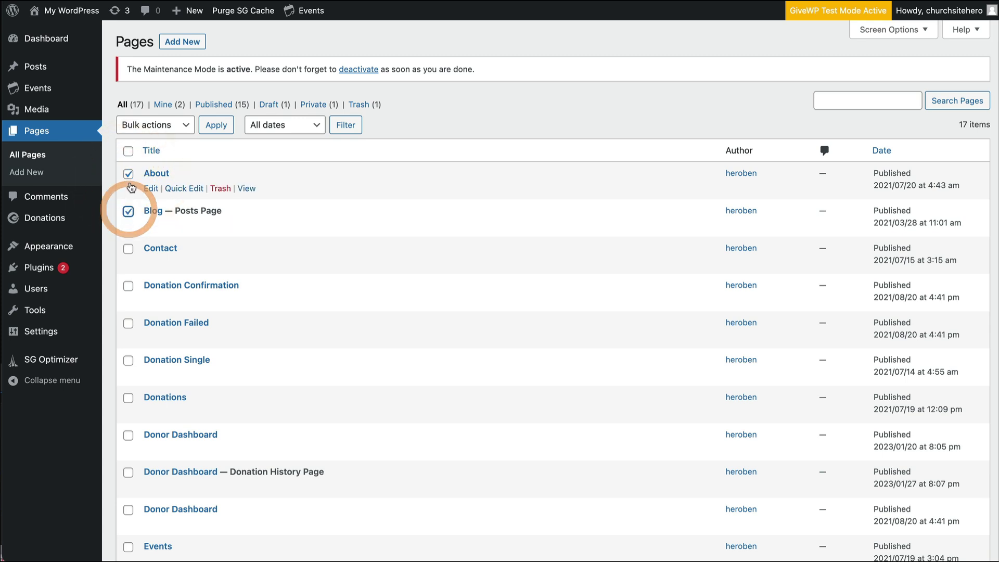
pyautogui.click(128, 212)
pyautogui.click(128, 175)
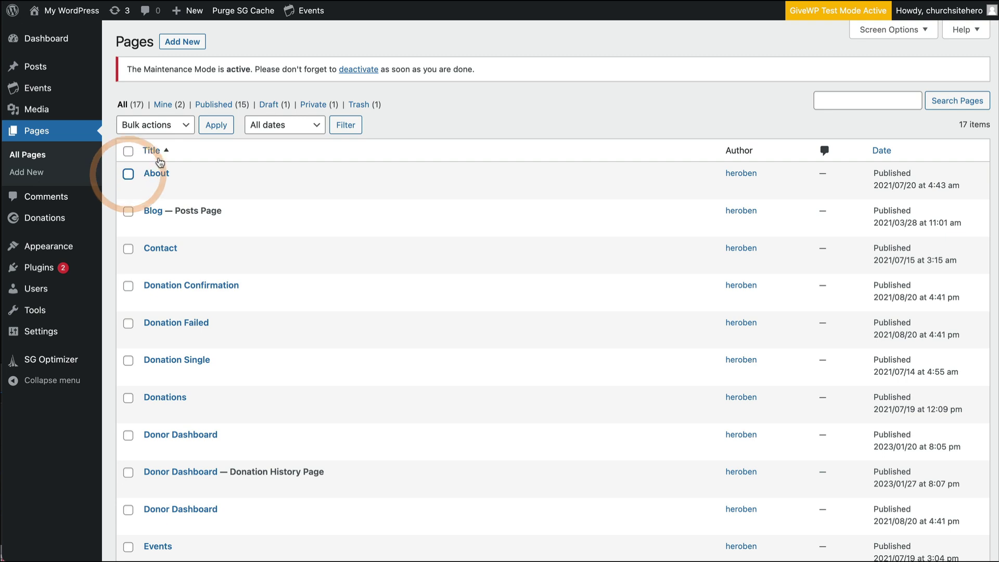
# Select all pages in the list and bulk edit their status to Draft.
pyautogui.click(129, 152)
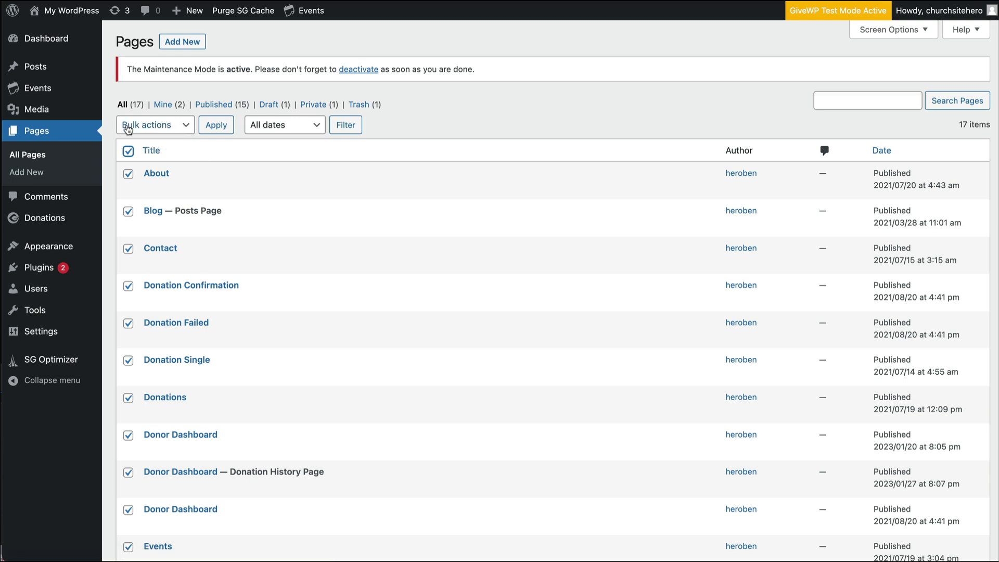
pyautogui.click(186, 128)
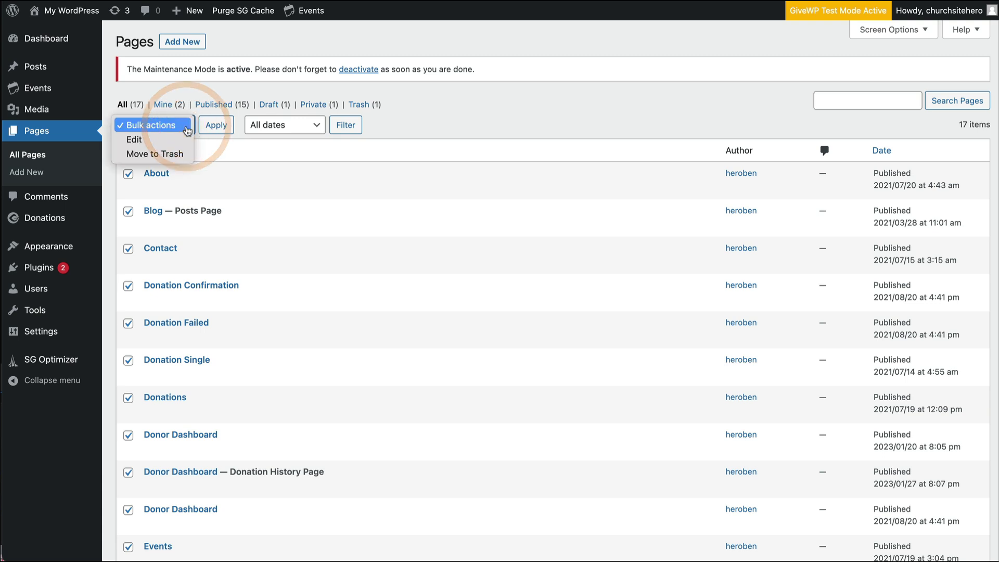
pyautogui.click(156, 144)
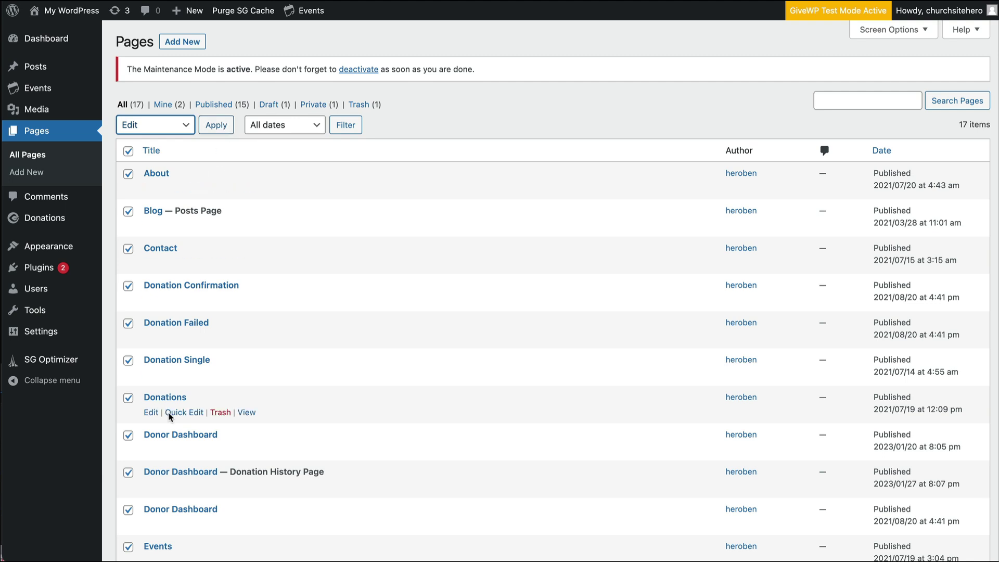
pyautogui.click(216, 127)
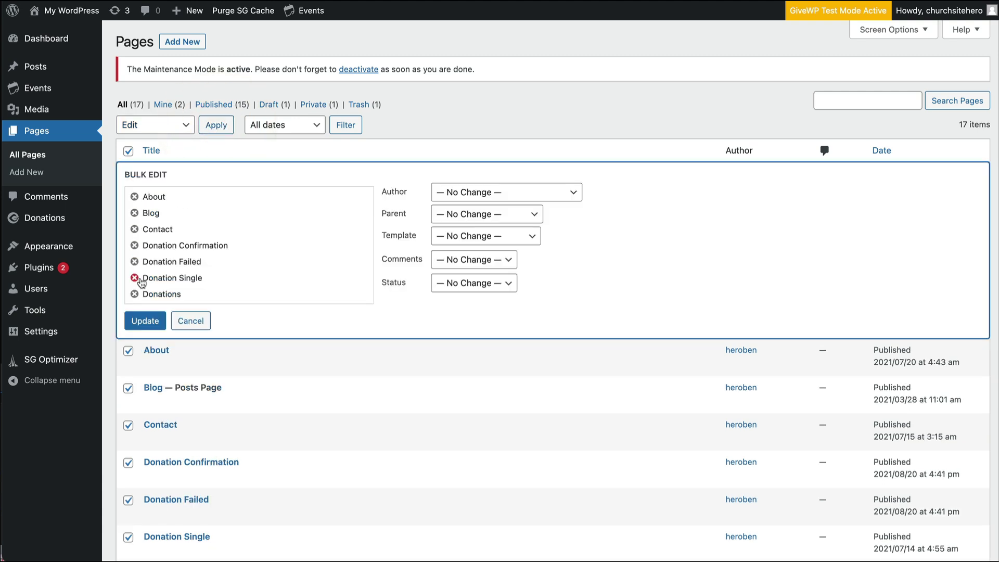
pyautogui.scroll(-1, 648, 238)
pyautogui.scroll(1, 648, 239)
pyautogui.click(509, 283)
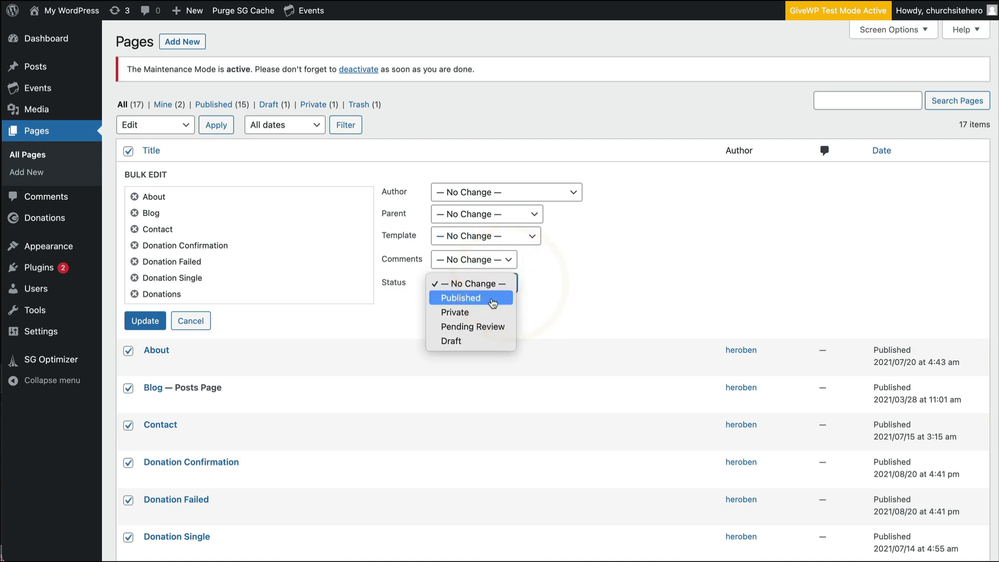
pyautogui.click(489, 341)
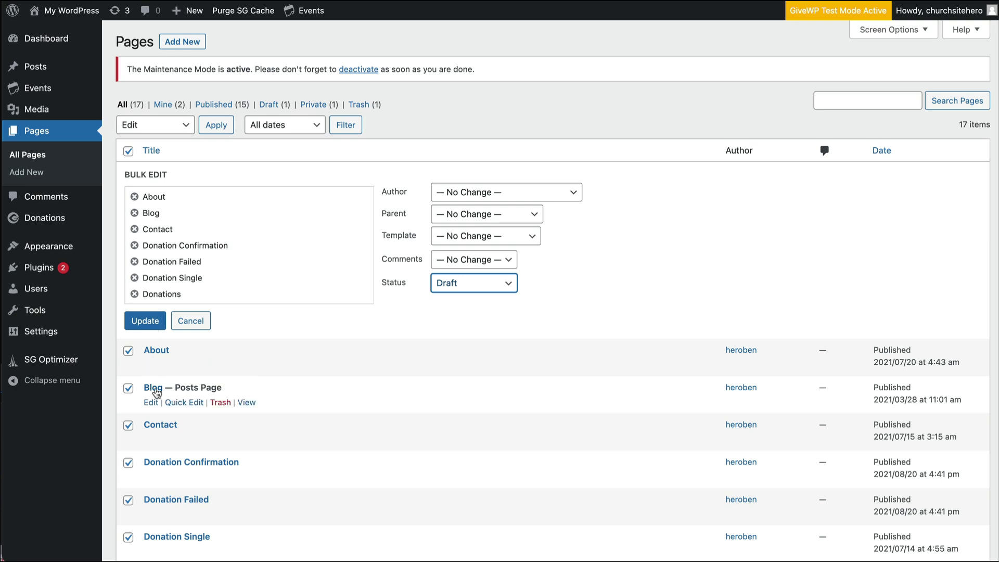
pyautogui.click(145, 322)
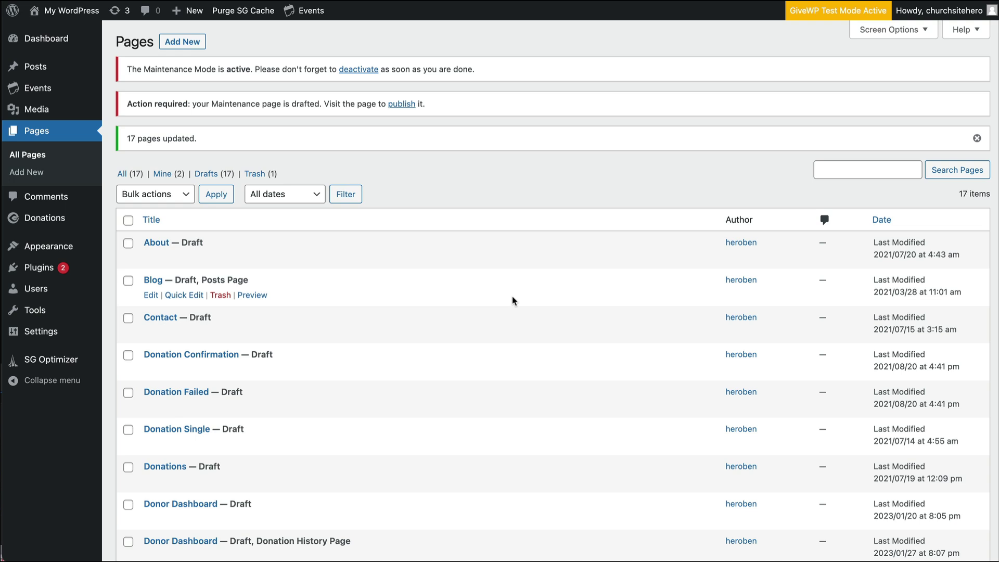
# Select the Our Locations and Services pages and move both to the Trash with a bulk action.
pyautogui.scroll(-8, 299, 271)
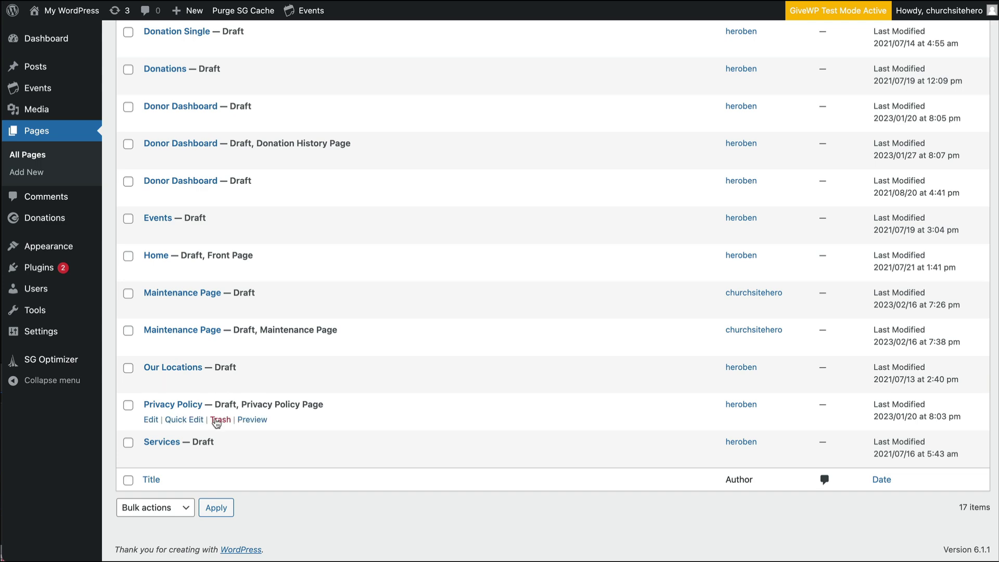
pyautogui.scroll(8, 286, 420)
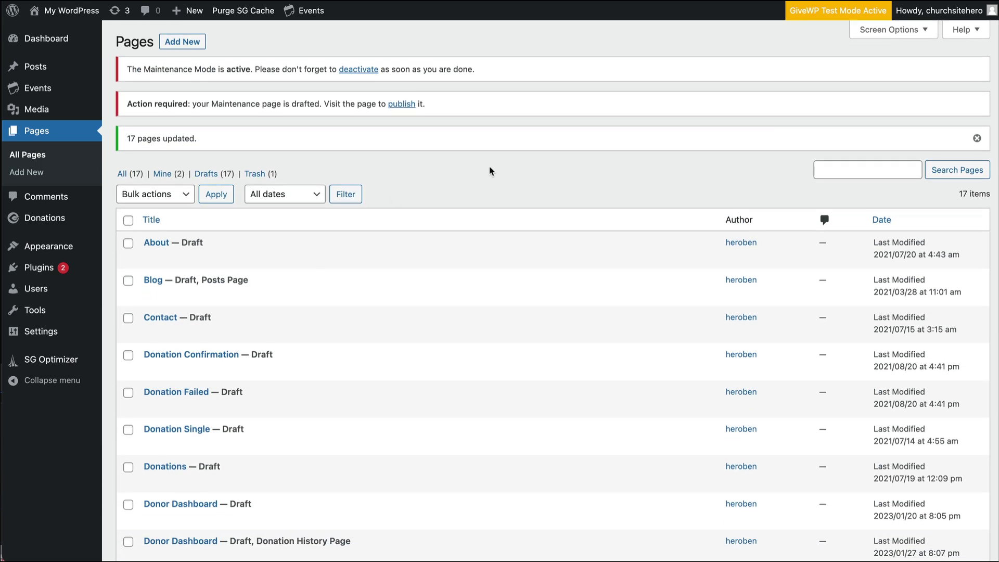
pyautogui.scroll(-3, 490, 170)
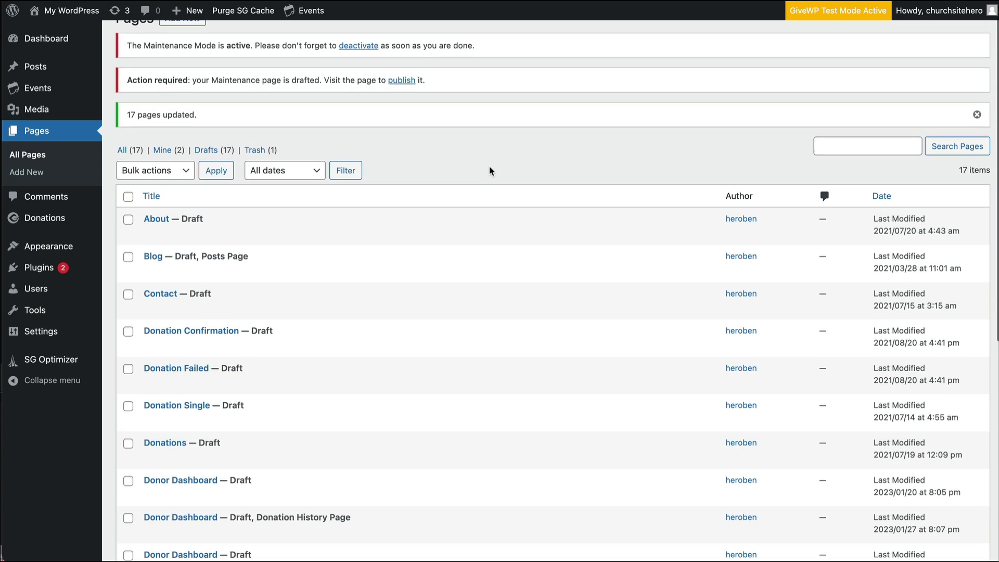
pyautogui.scroll(2, 490, 171)
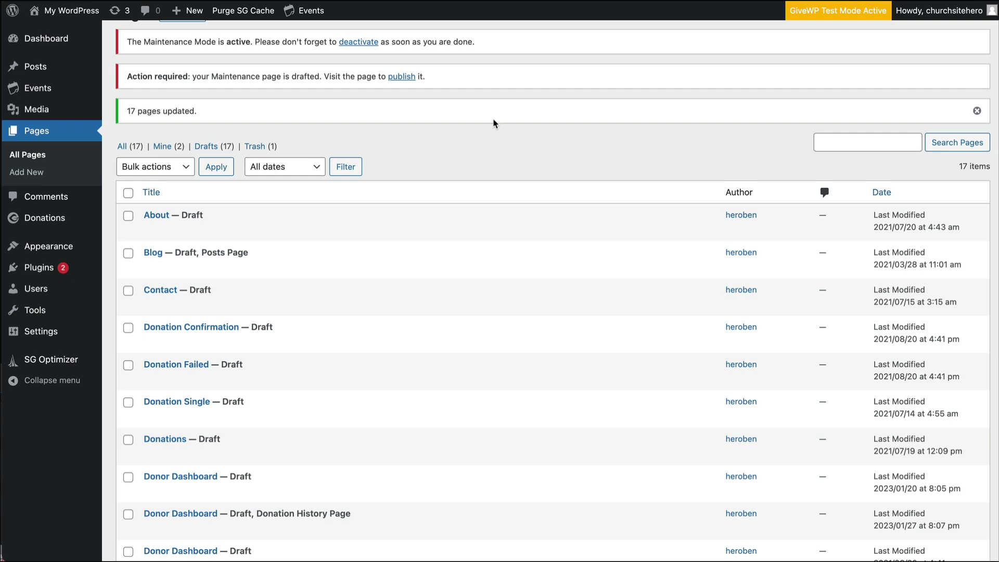
pyautogui.scroll(-10, 494, 124)
pyautogui.click(128, 369)
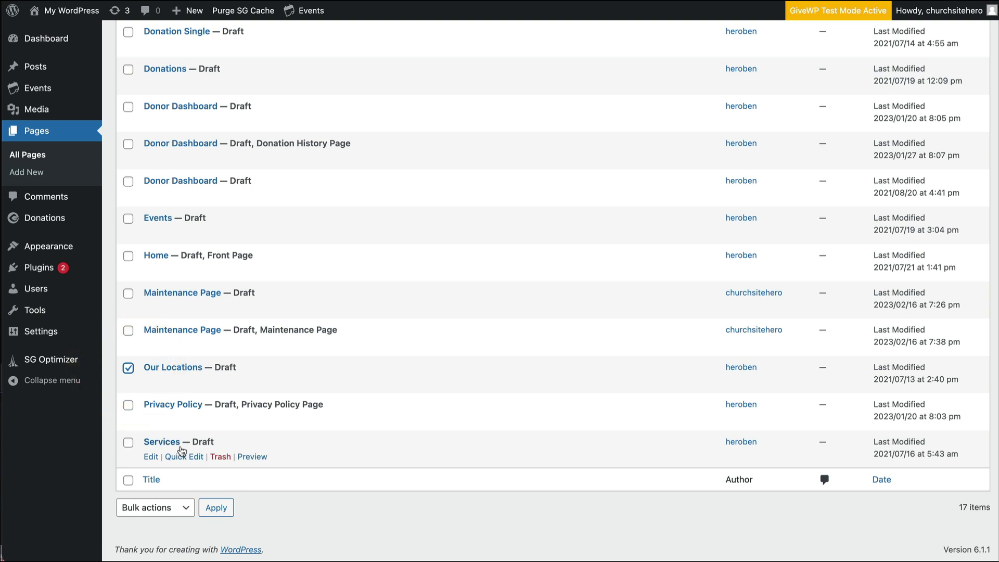
pyautogui.click(128, 443)
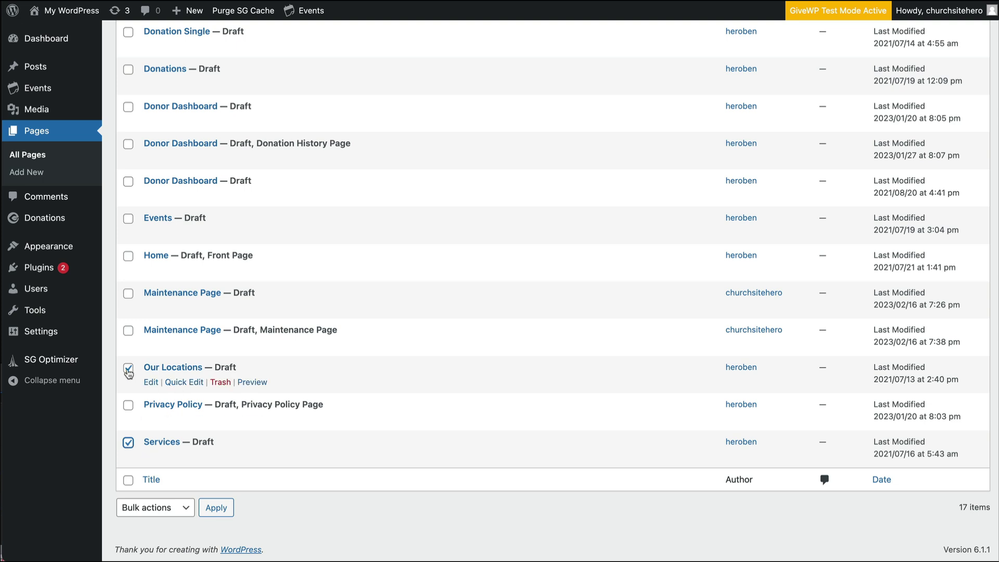
pyautogui.scroll(8, 128, 365)
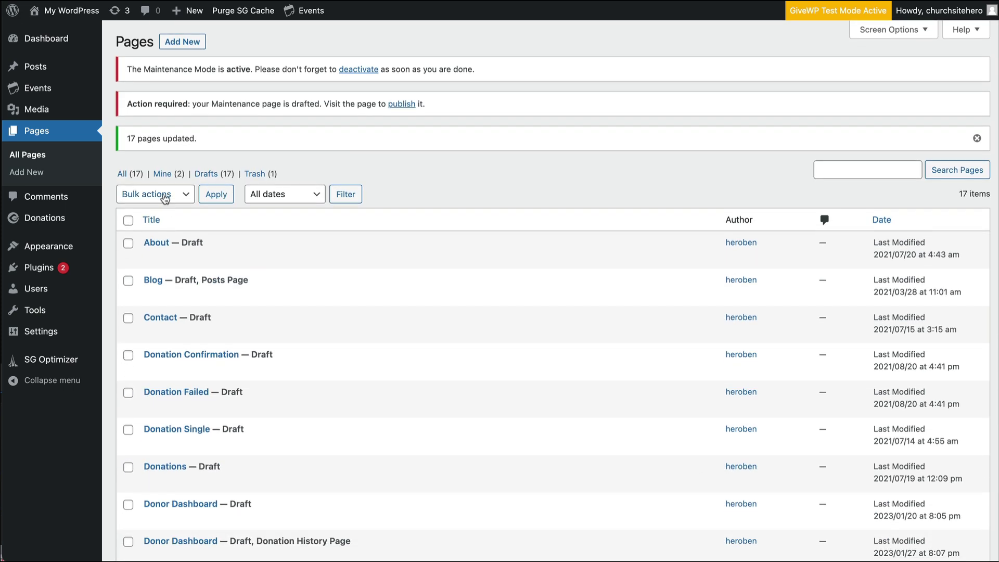
pyautogui.click(165, 198)
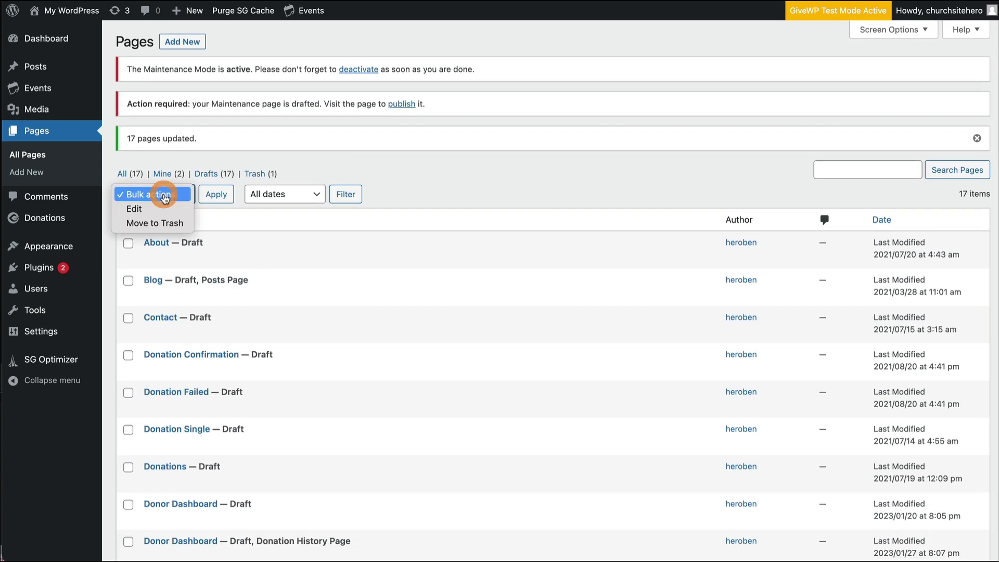
pyautogui.click(156, 223)
pyautogui.click(219, 196)
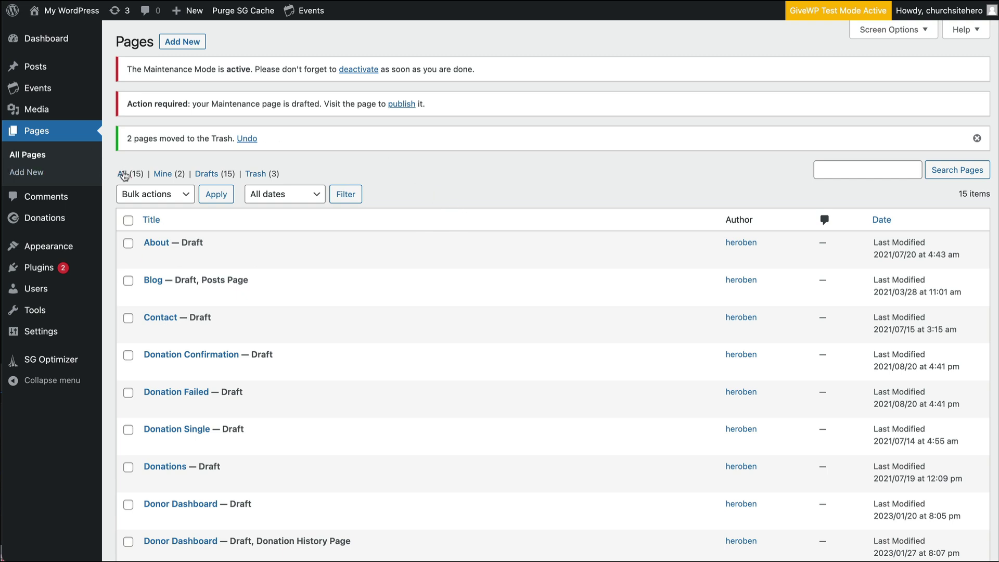
# Review the trashed pages, the drafts and the full page list to see which pages the site still has.
pyautogui.click(255, 175)
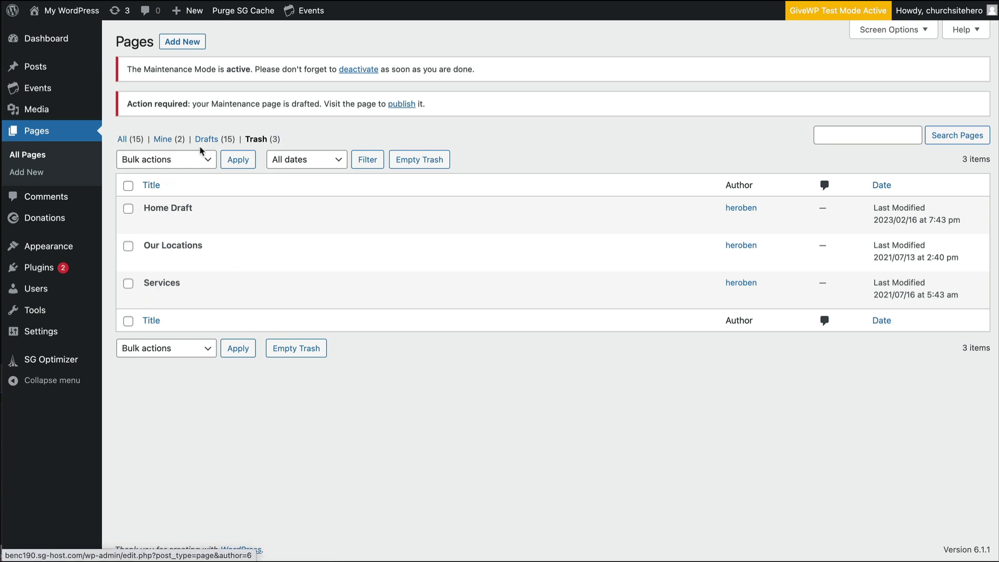
pyautogui.click(125, 140)
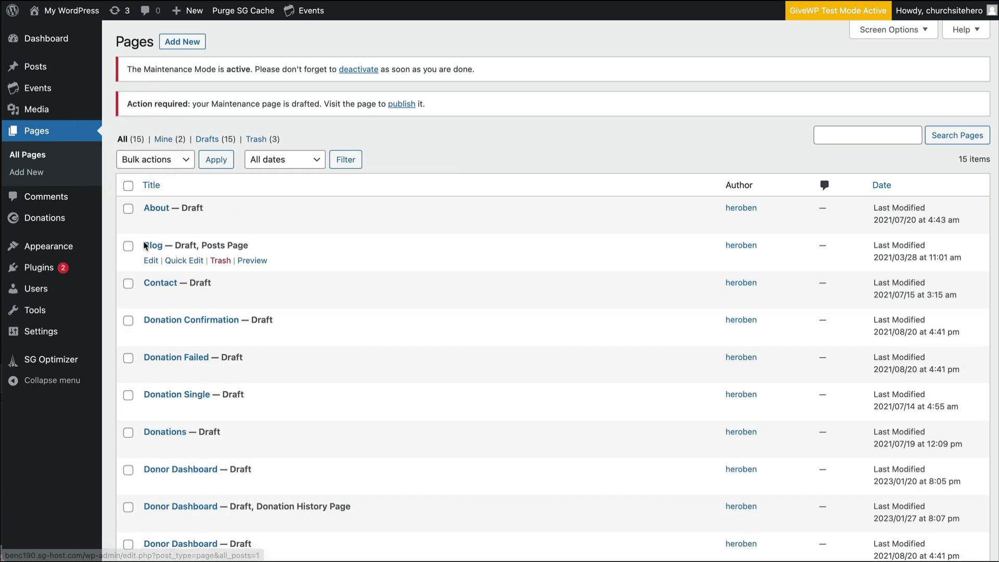
pyautogui.click(216, 142)
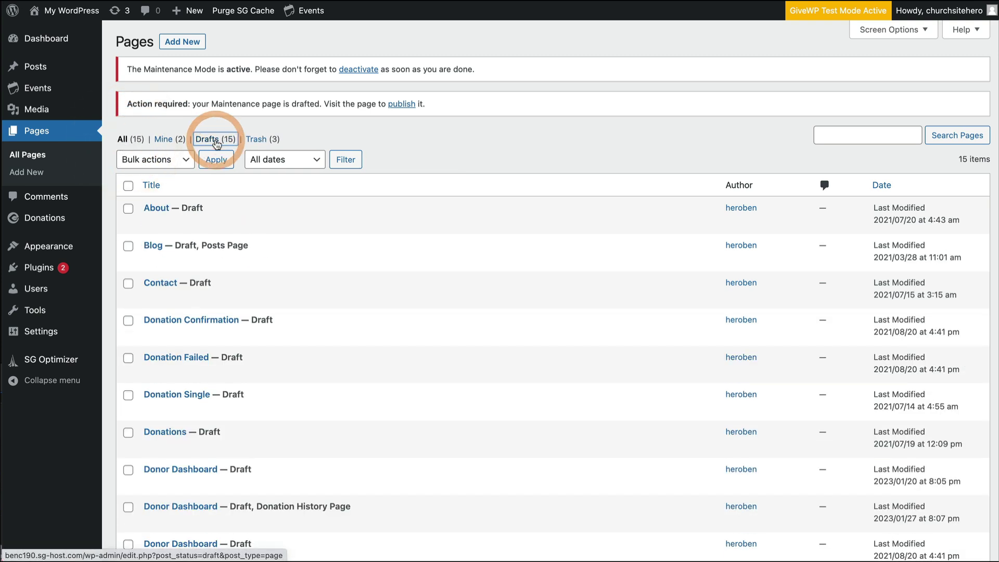
pyautogui.scroll(-5, 179, 276)
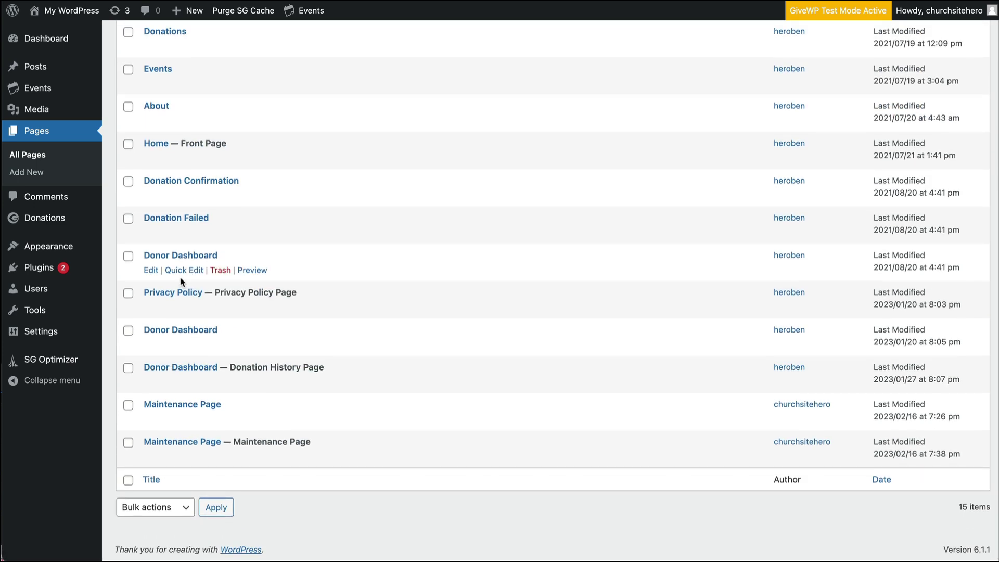
pyautogui.scroll(5, 181, 281)
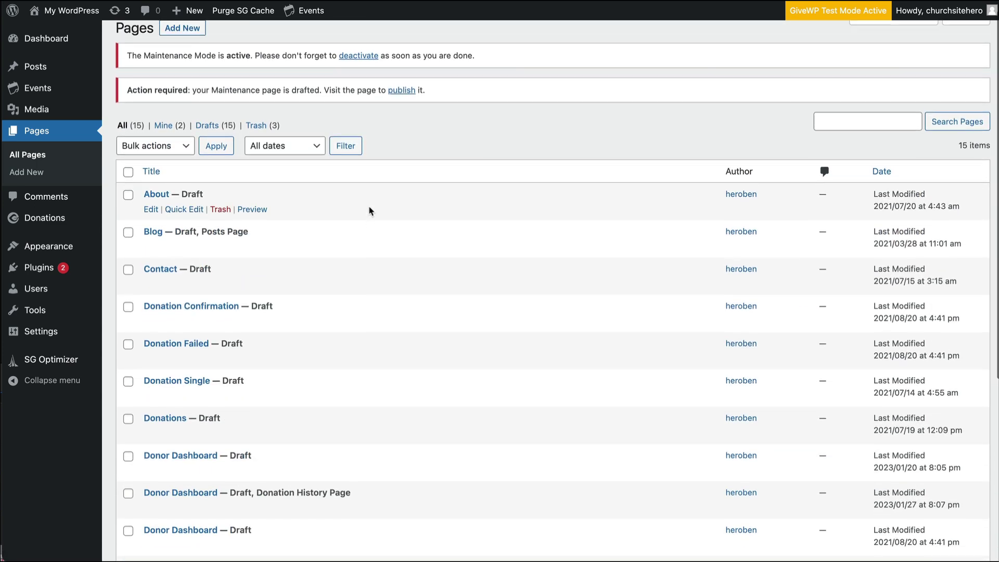
pyautogui.scroll(1, 370, 211)
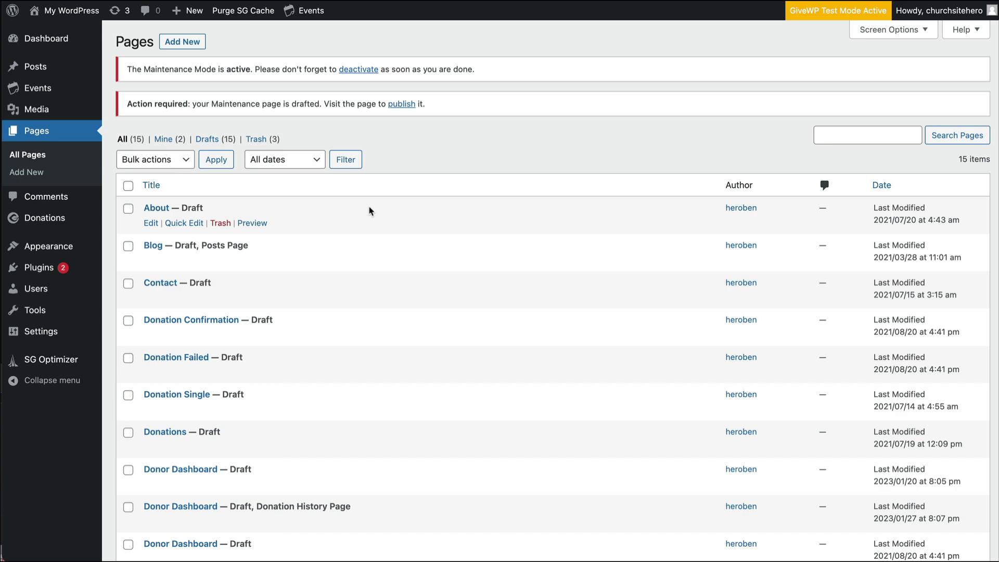
pyautogui.scroll(-5, 370, 210)
pyautogui.scroll(1, 370, 211)
pyautogui.scroll(3, 370, 211)
pyautogui.scroll(3, 317, 475)
pyautogui.moveTo(315, 478)
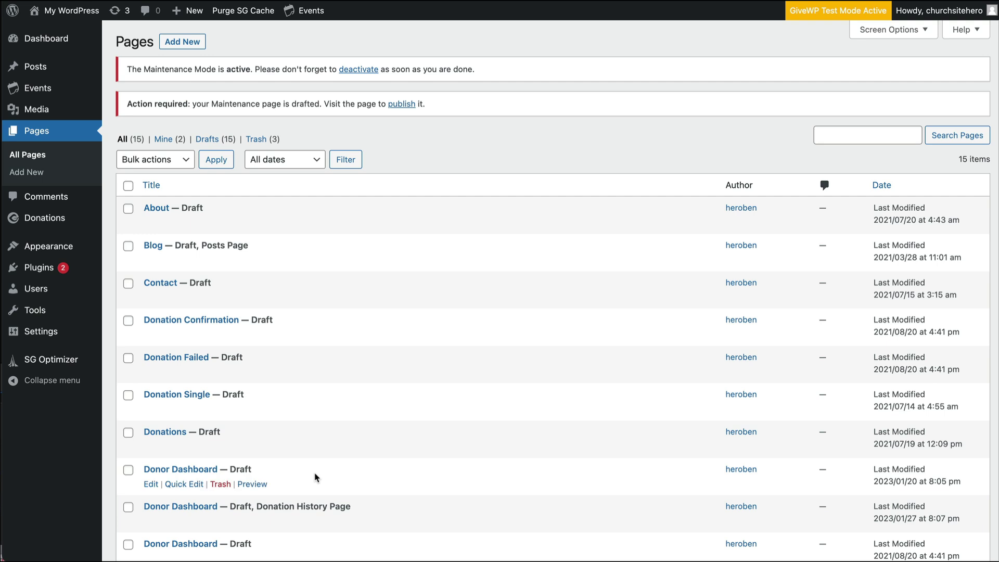
pyautogui.scroll(-5, 315, 478)
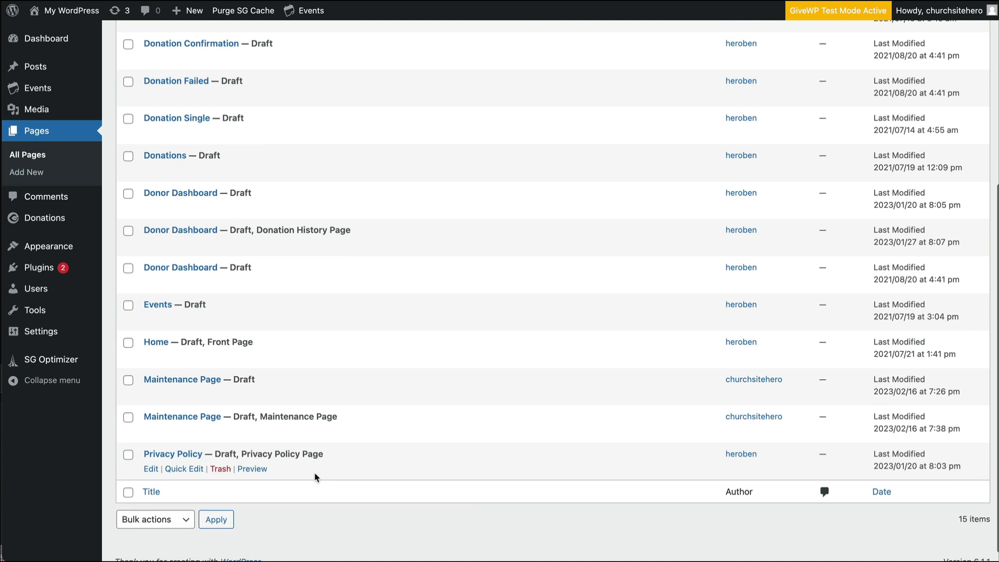
pyautogui.scroll(5, 315, 477)
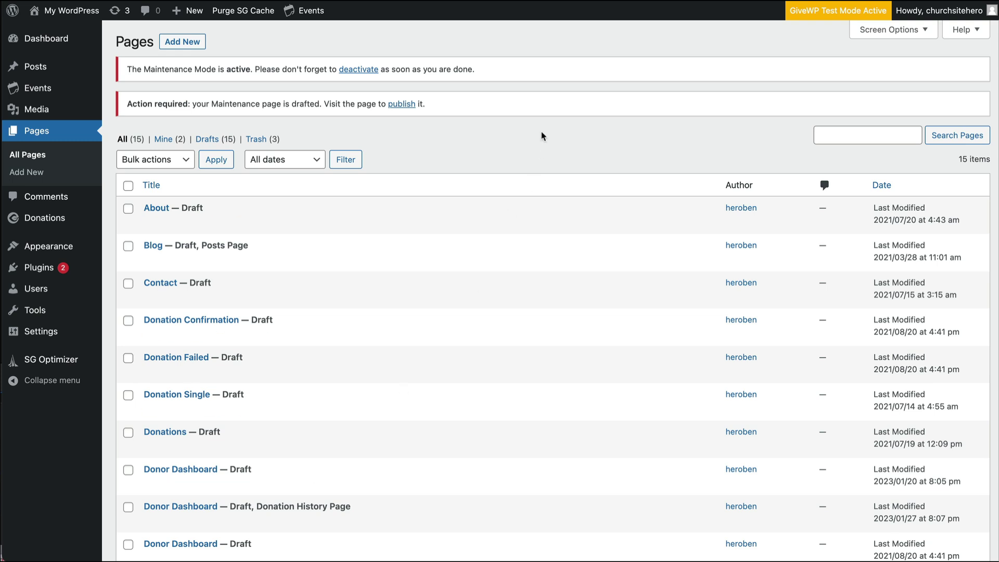
# Add a new page titled "Adult Ministries", save it as a draft and return to the page list.
pyautogui.click(183, 42)
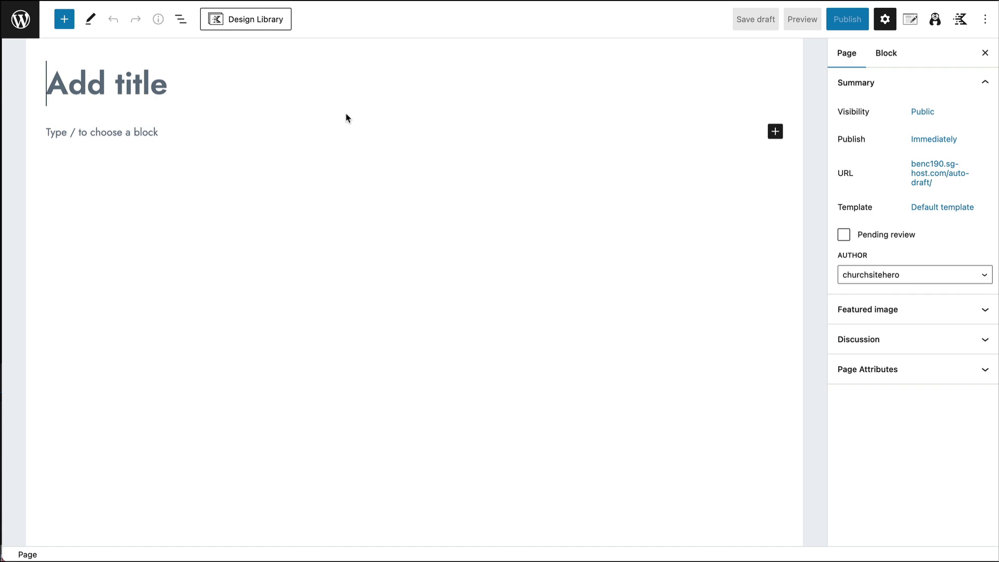
pyautogui.write('Adu')
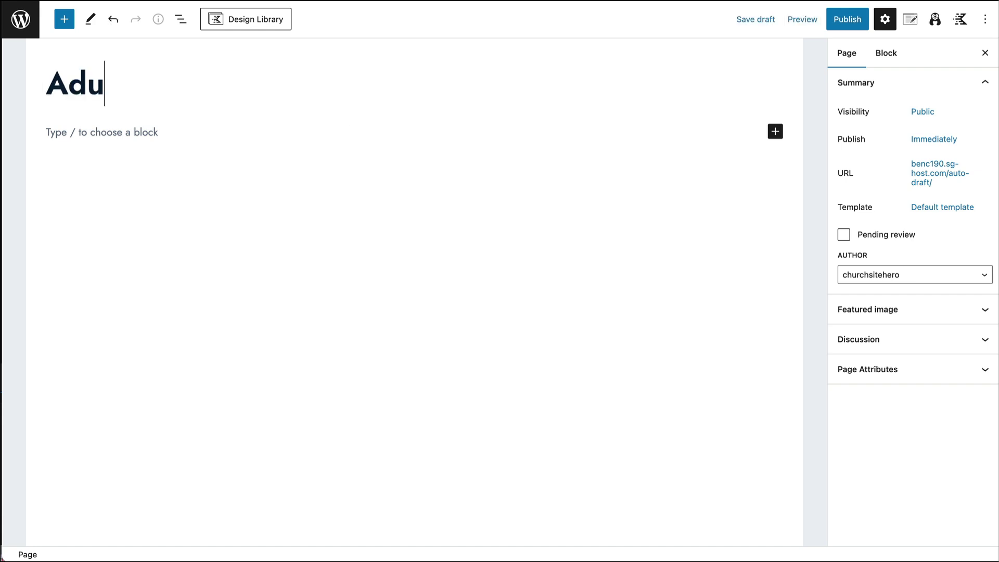
pyautogui.write('lt Ministries')
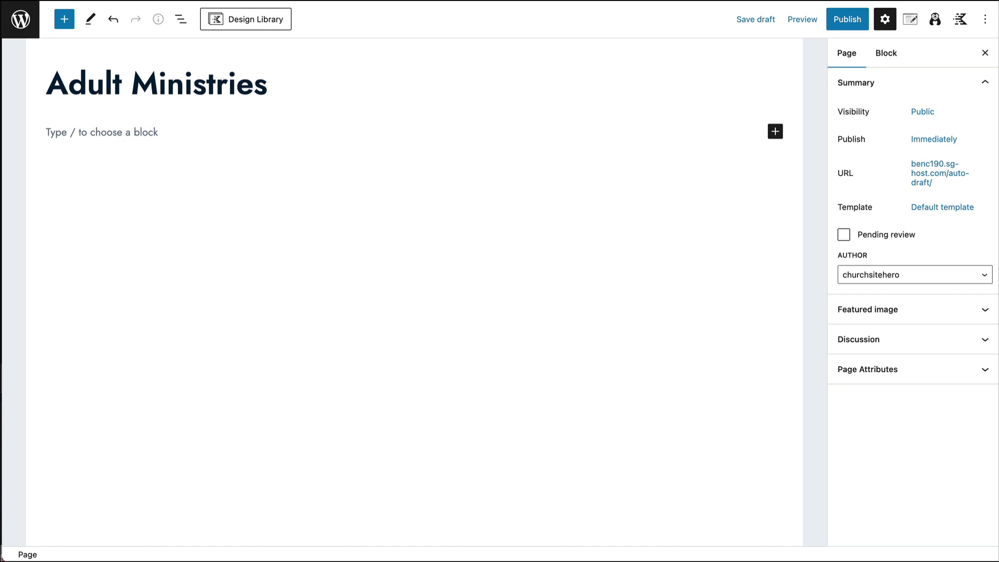
pyautogui.click(762, 21)
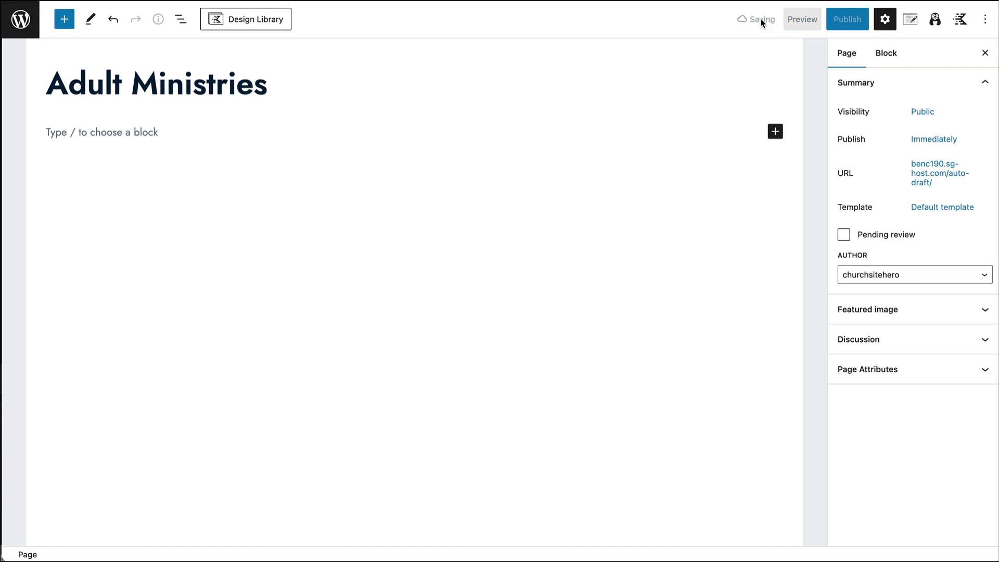
pyautogui.click(21, 26)
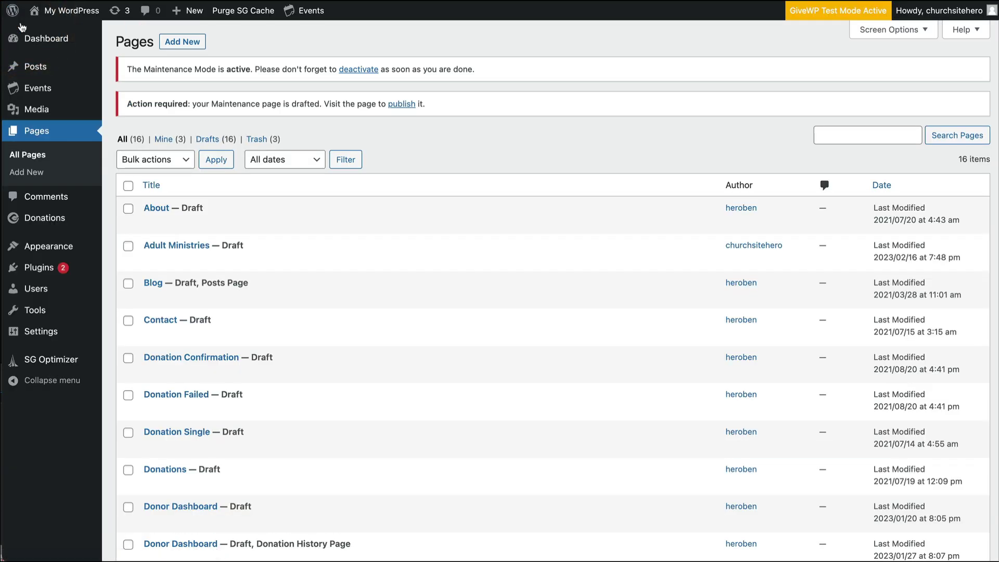
# Add a new page titled "Youth", save it as a draft and return to the page list.
pyautogui.click(190, 40)
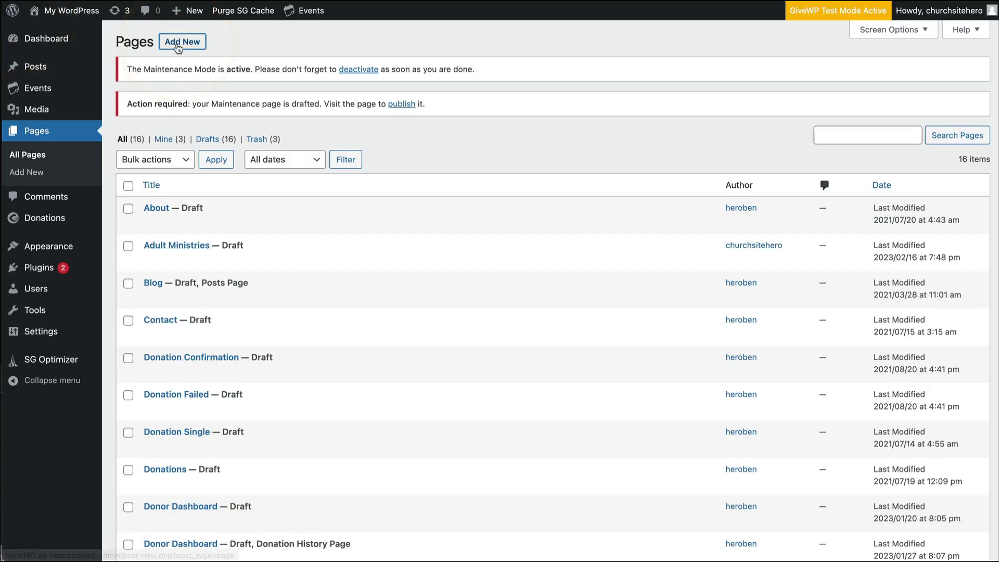
pyautogui.write('Youth')
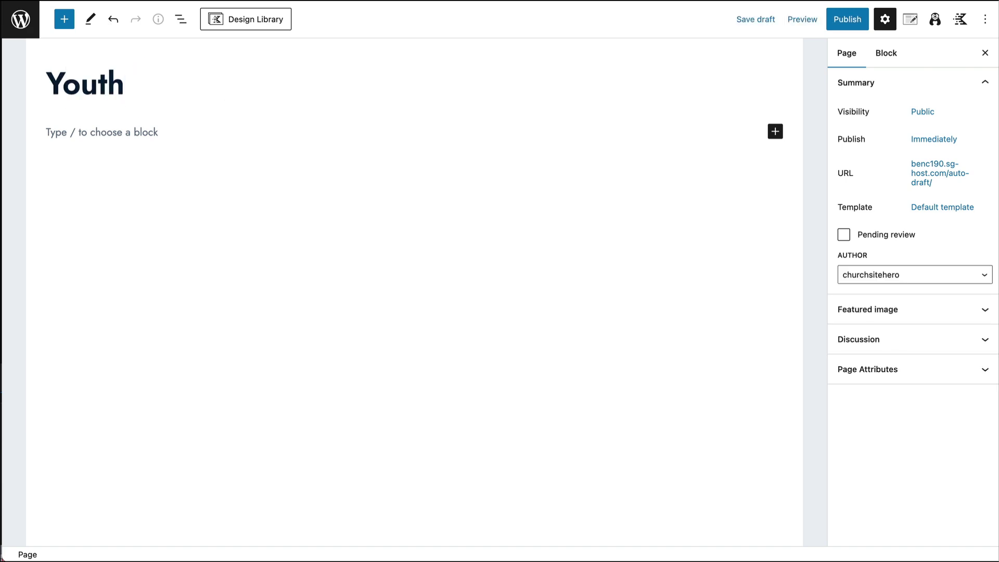
pyautogui.click(744, 21)
pyautogui.click(16, 19)
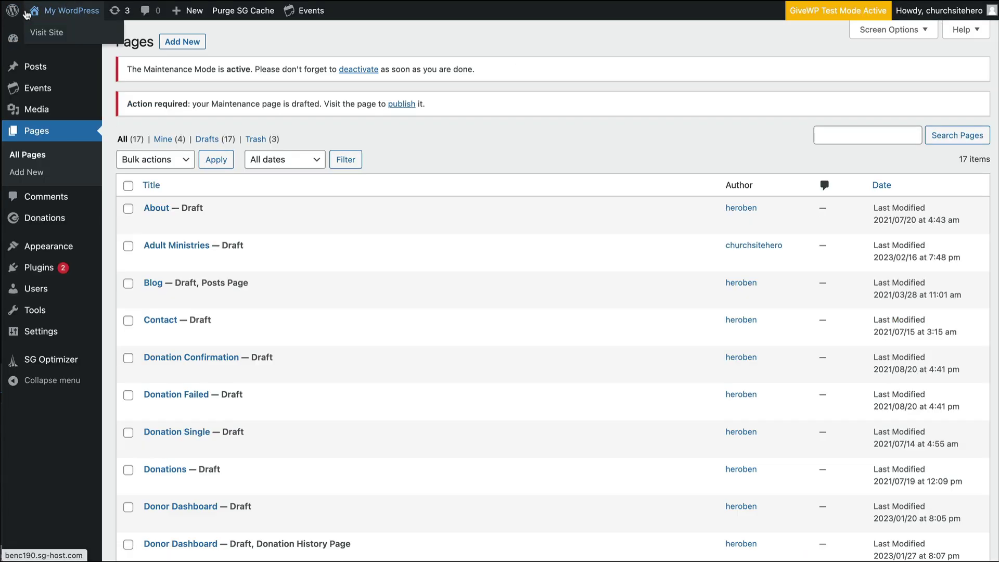
# Add a new page titled "Worship", save it as a draft and return to the page list.
pyautogui.click(186, 43)
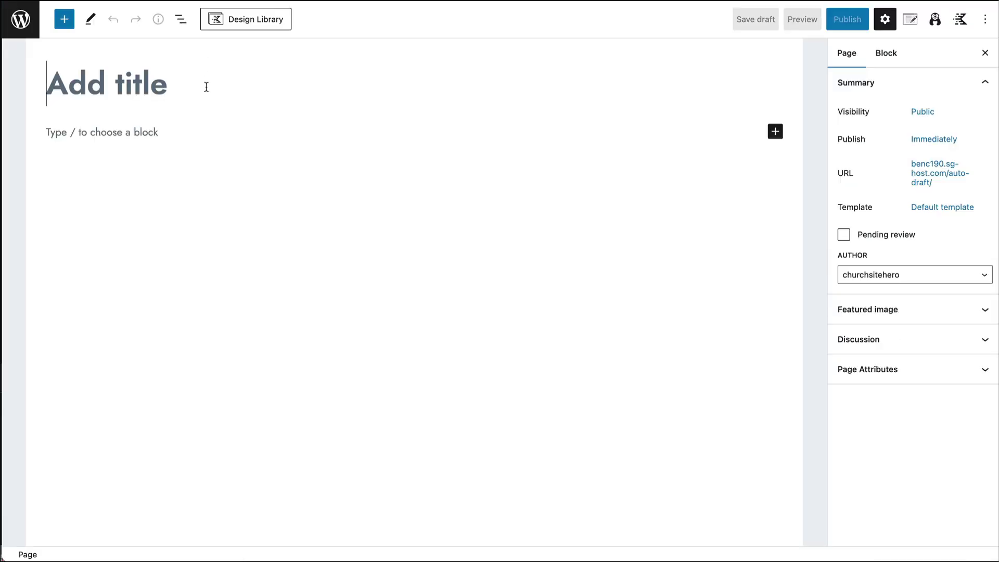
pyautogui.click(206, 87)
pyautogui.write('Wor')
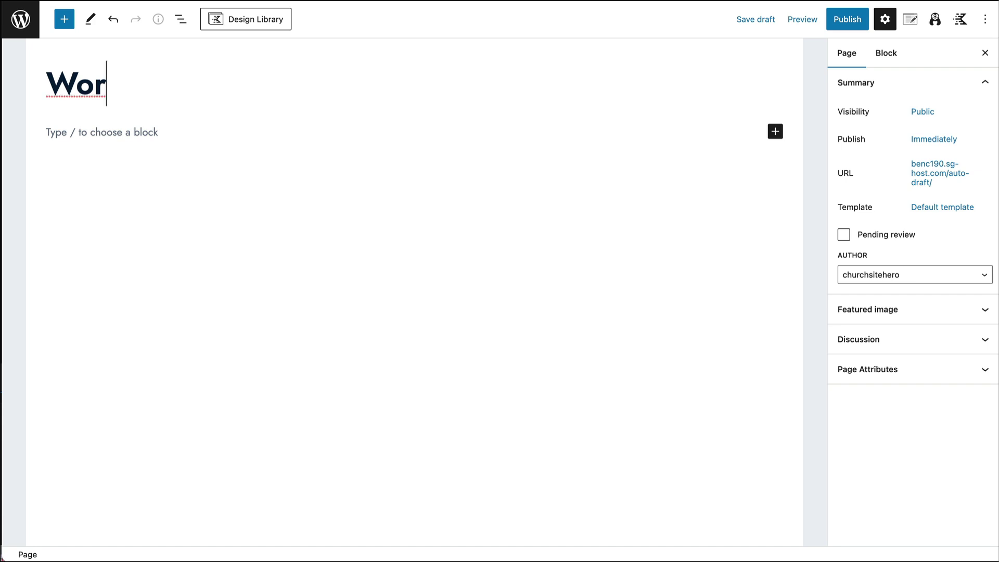
pyautogui.write('ship')
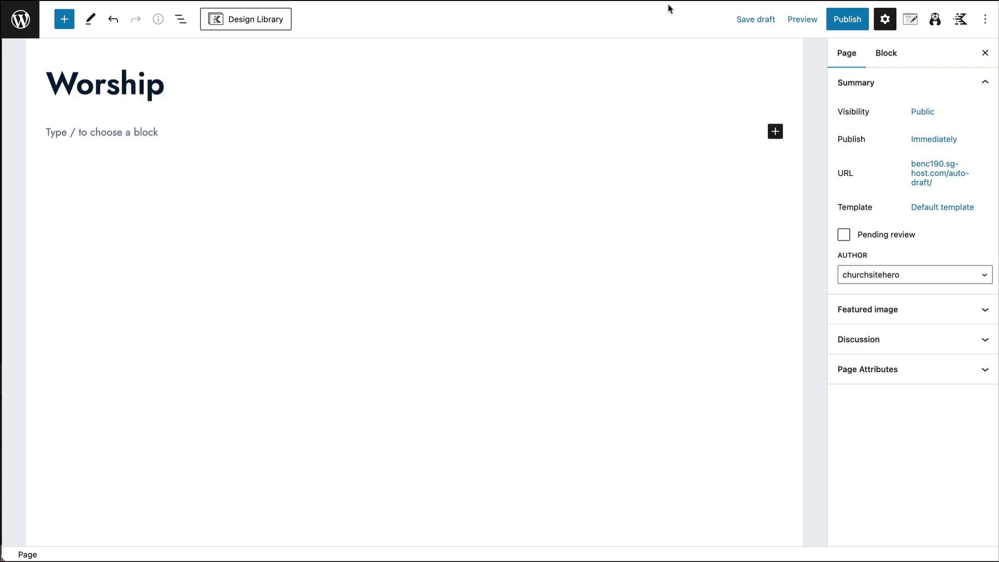
pyautogui.click(755, 21)
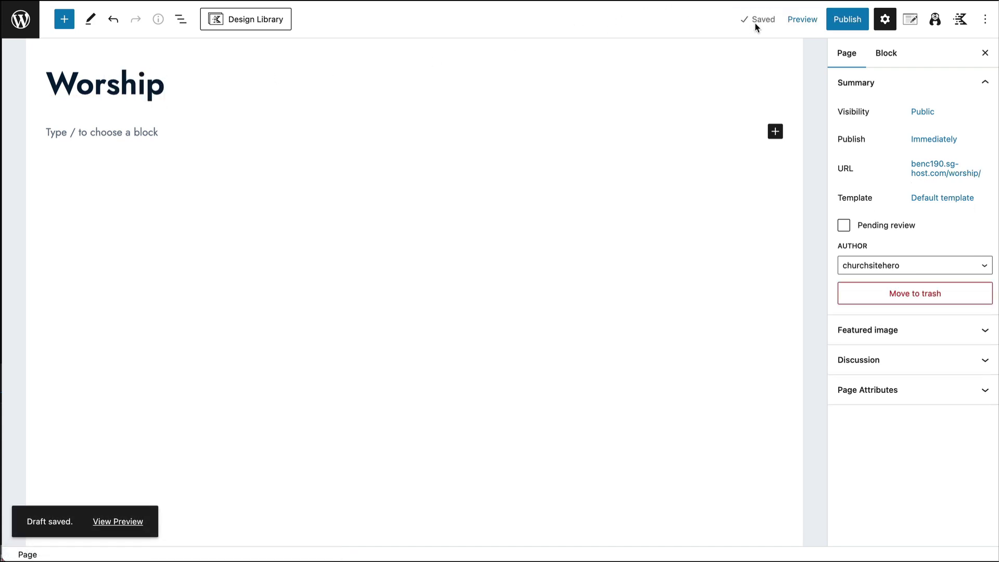
pyautogui.click(19, 23)
pyautogui.scroll(-1, 425, 218)
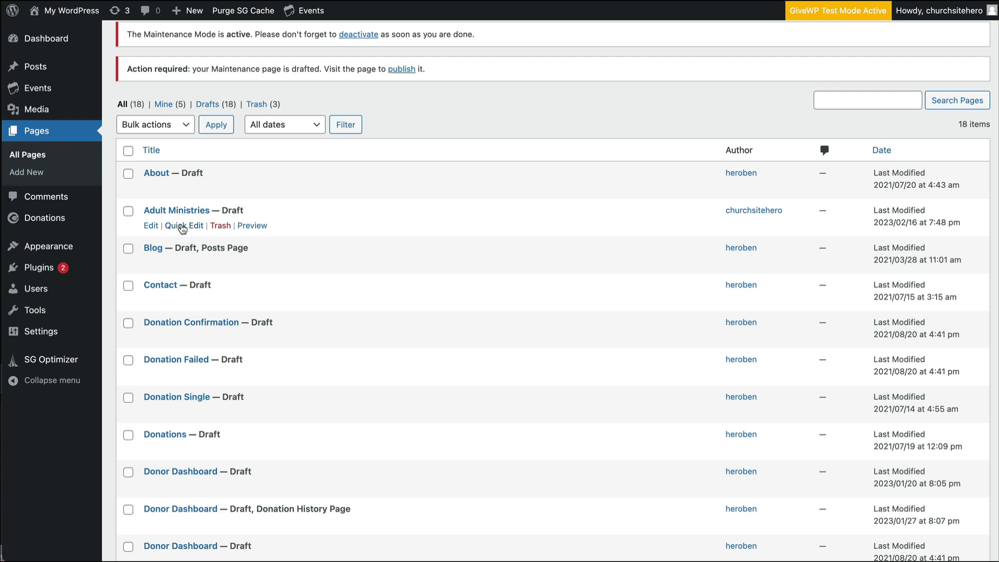
pyautogui.click(182, 227)
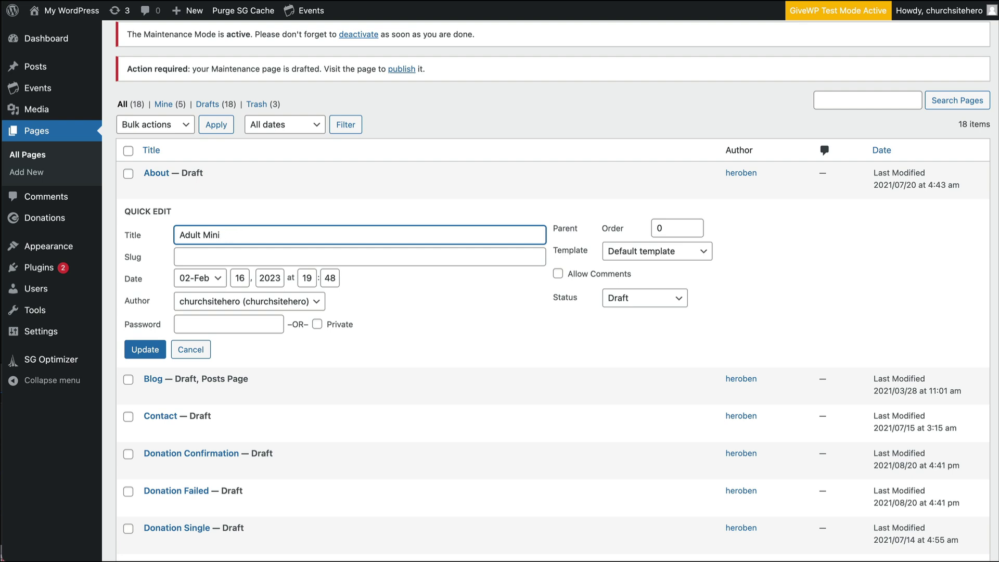
pyautogui.press('BackSpace')
pyautogui.write('Ministries')
pyautogui.click(198, 350)
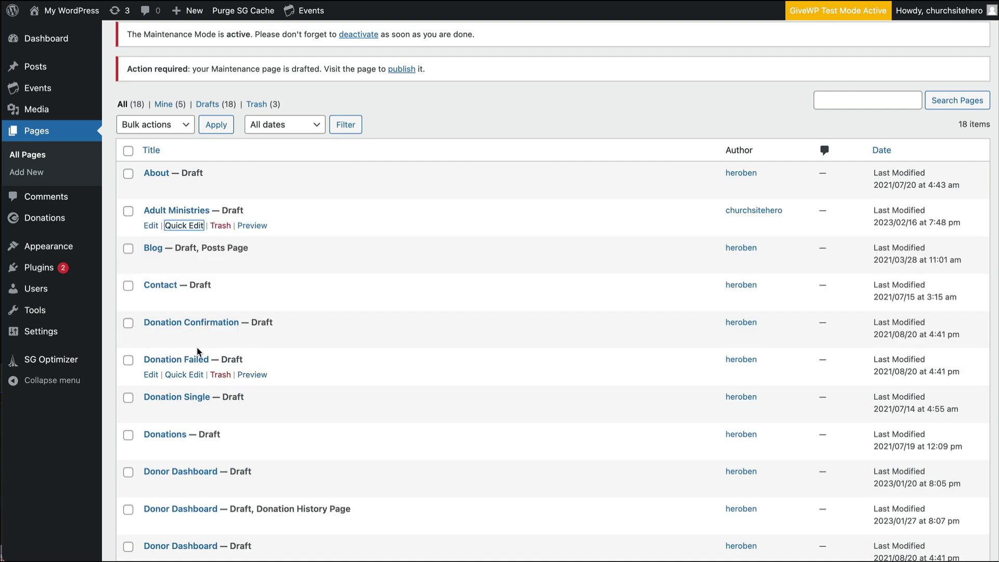
# Open the Adult Ministries page in the editor and compare its title with the URL in the page settings.
pyautogui.click(191, 210)
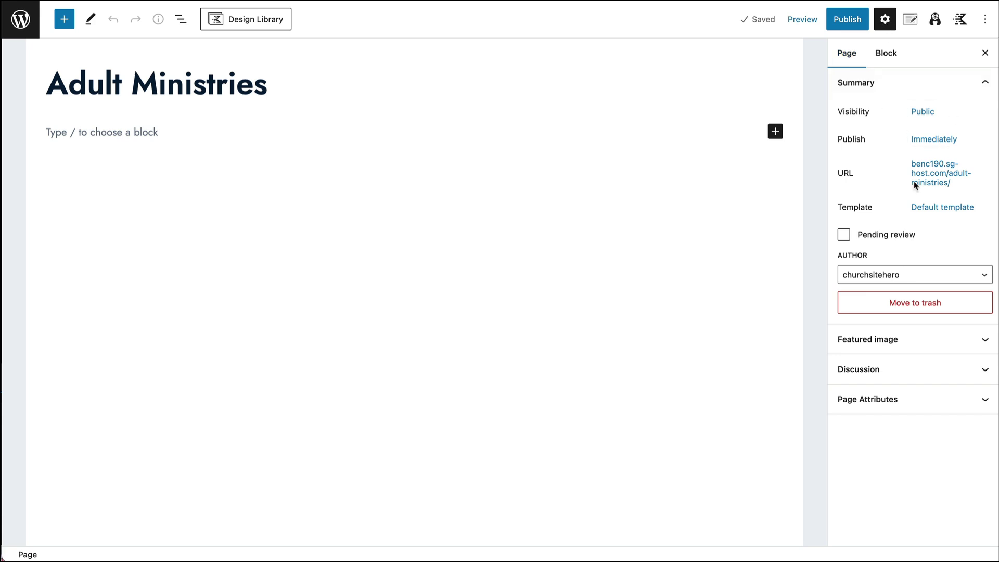
pyautogui.click(886, 20)
pyautogui.click(886, 21)
pyautogui.click(886, 22)
pyautogui.click(887, 22)
pyautogui.moveTo(837, 173); pyautogui.dragTo(854, 174)
pyautogui.moveTo(48, 90); pyautogui.dragTo(267, 97)
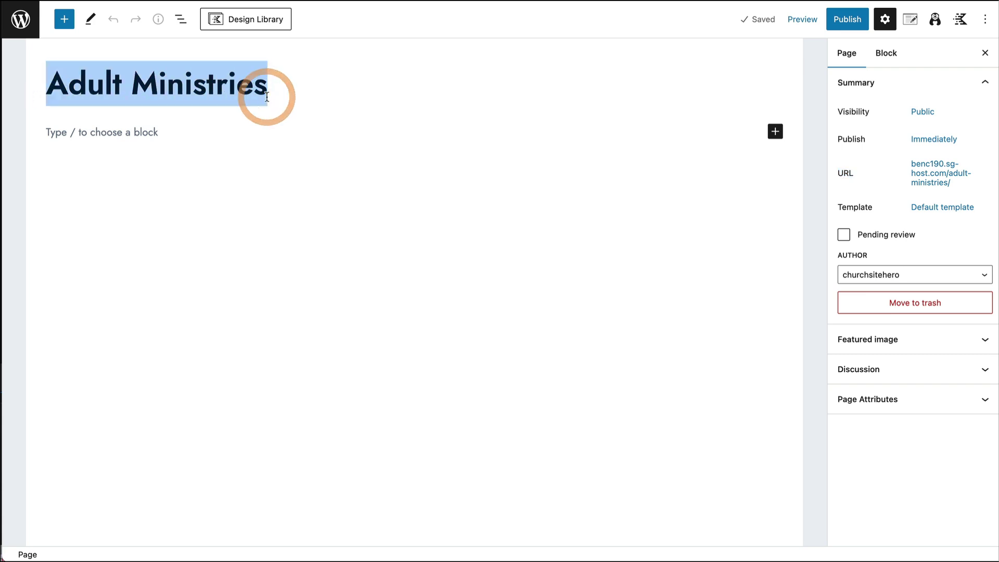
pyautogui.click(267, 96)
pyautogui.doubleClick(842, 175)
pyautogui.click(842, 175)
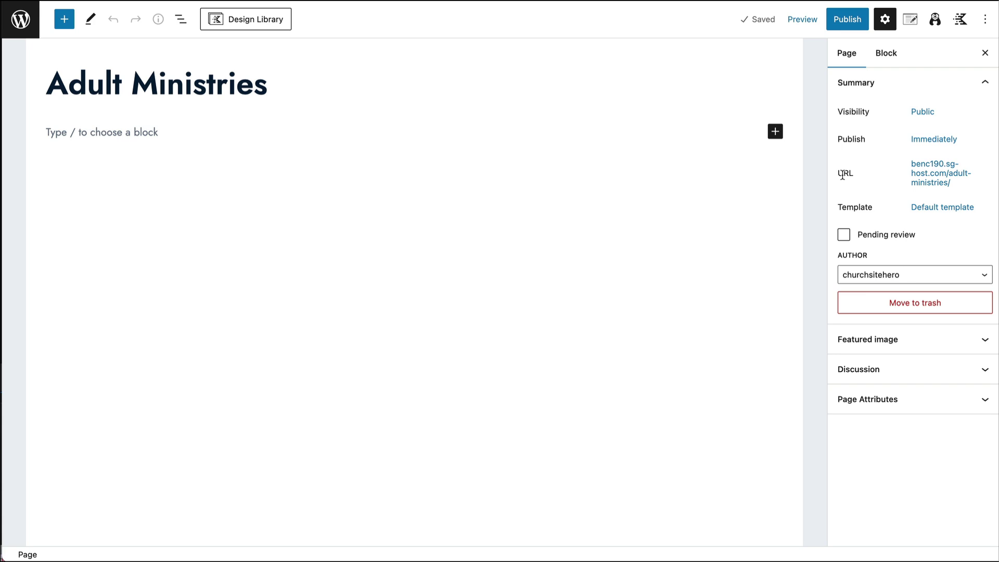
# Shorten the Adult Ministries page's permalink to "adults", save the draft and return to the page list.
pyautogui.click(939, 178)
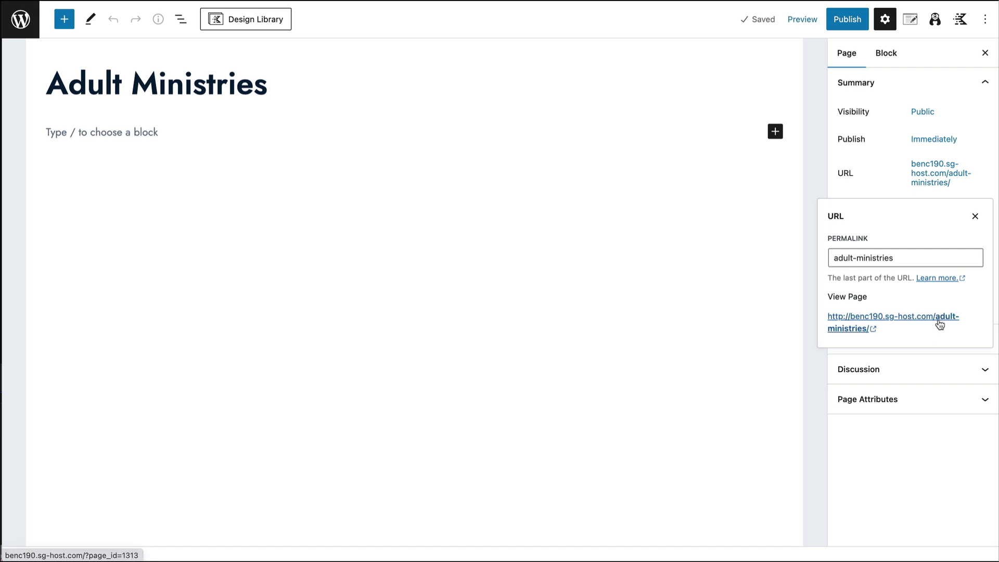
pyautogui.click(918, 261)
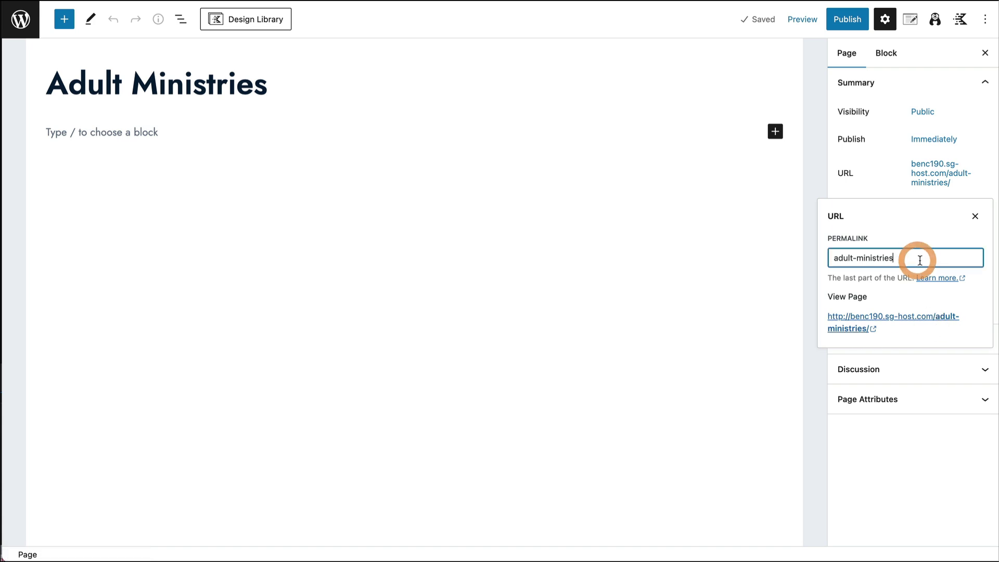
pyautogui.press('BackSpace')
pyautogui.press('BackSpace')
pyautogui.press('BackSpace')
pyautogui.press('BackSpace')
pyautogui.press('BackSpace')
pyautogui.press('BackSpace')
pyautogui.press('BackSpace')
pyautogui.press('BackSpace')
pyautogui.press('BackSpace')
pyautogui.press('BackSpace')
pyautogui.press('BackSpace')
pyautogui.write('s')
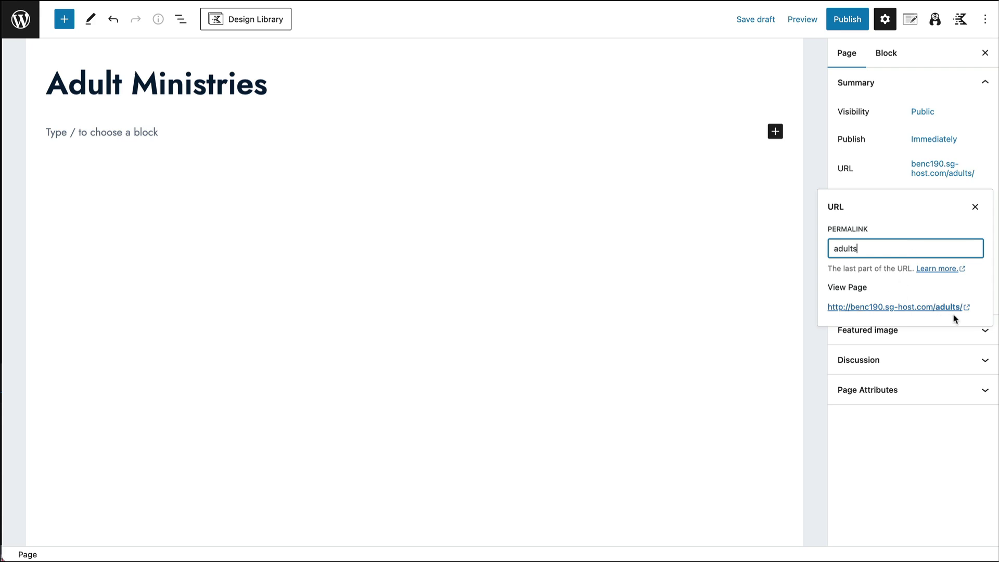
pyautogui.click(897, 244)
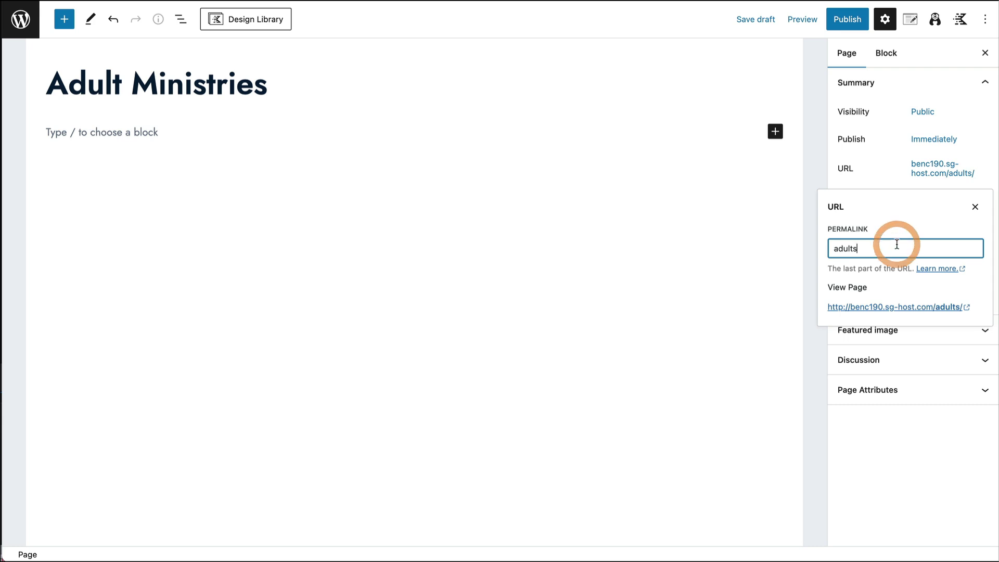
pyautogui.click(764, 21)
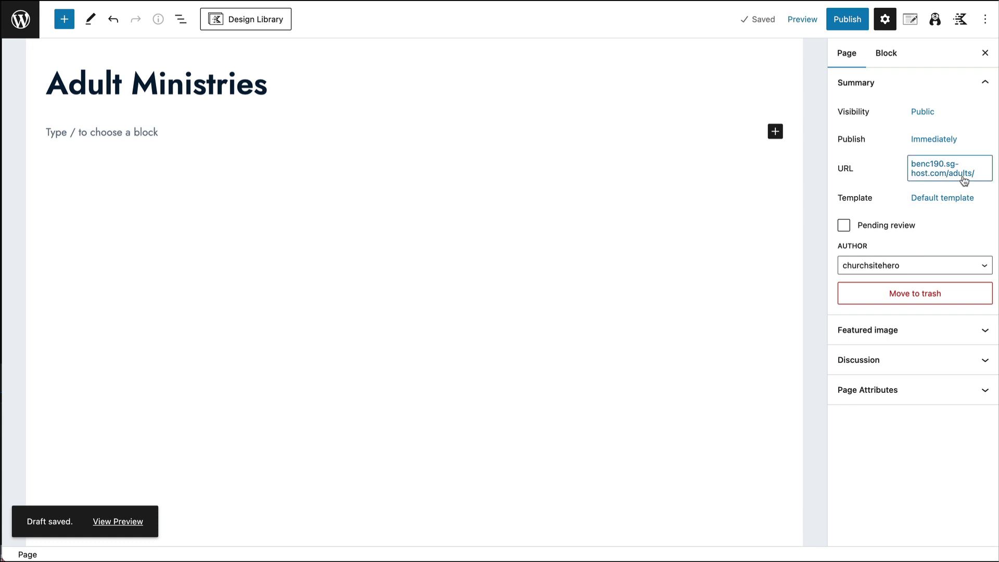
pyautogui.moveTo(48, 86); pyautogui.dragTo(287, 85)
pyautogui.click(287, 84)
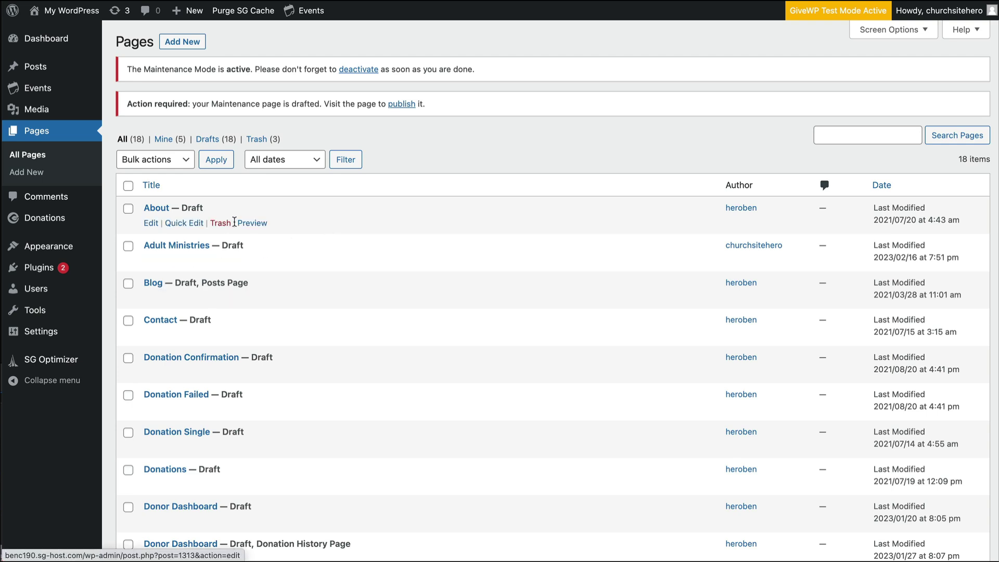
# Move the Donation Confirmation, Donation Failed, Donation Single, Donations and all three Donor Dashboard pages to the Trash with a bulk action.
pyautogui.scroll(-1, 234, 222)
pyautogui.scroll(-1, 234, 221)
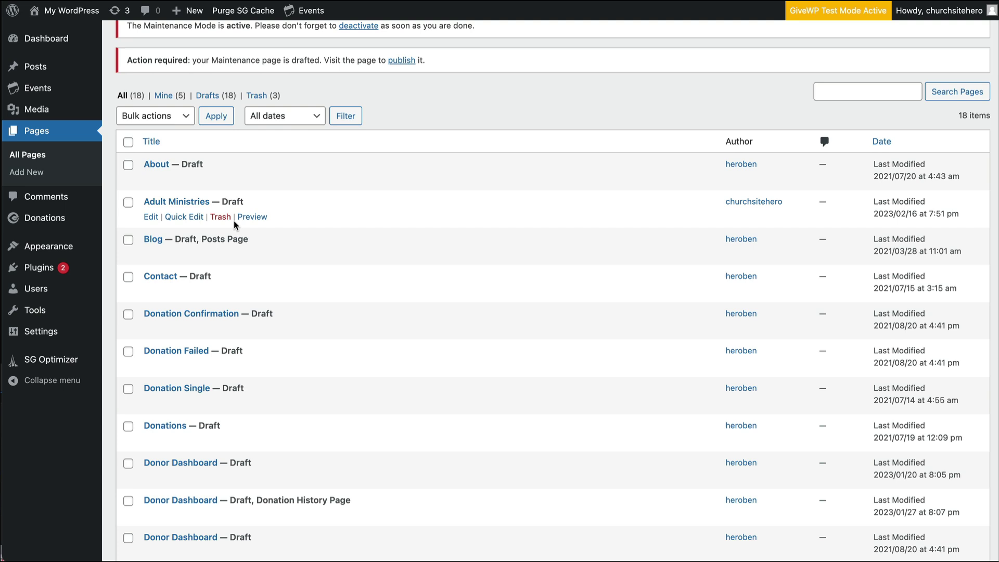
pyautogui.scroll(-1, 234, 222)
pyautogui.scroll(1, 234, 222)
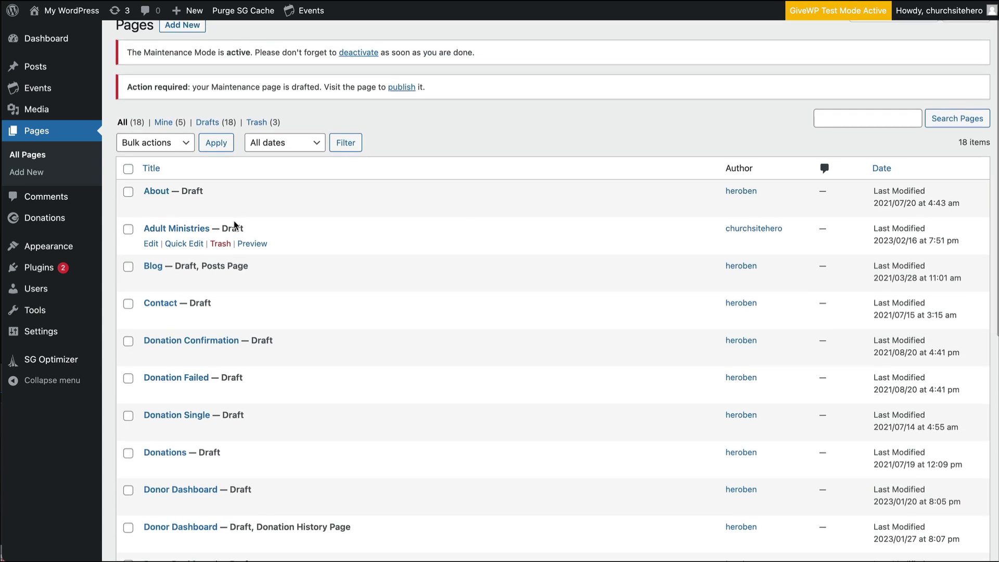
pyautogui.scroll(-3, 234, 223)
pyautogui.click(128, 230)
pyautogui.click(128, 267)
pyautogui.click(128, 305)
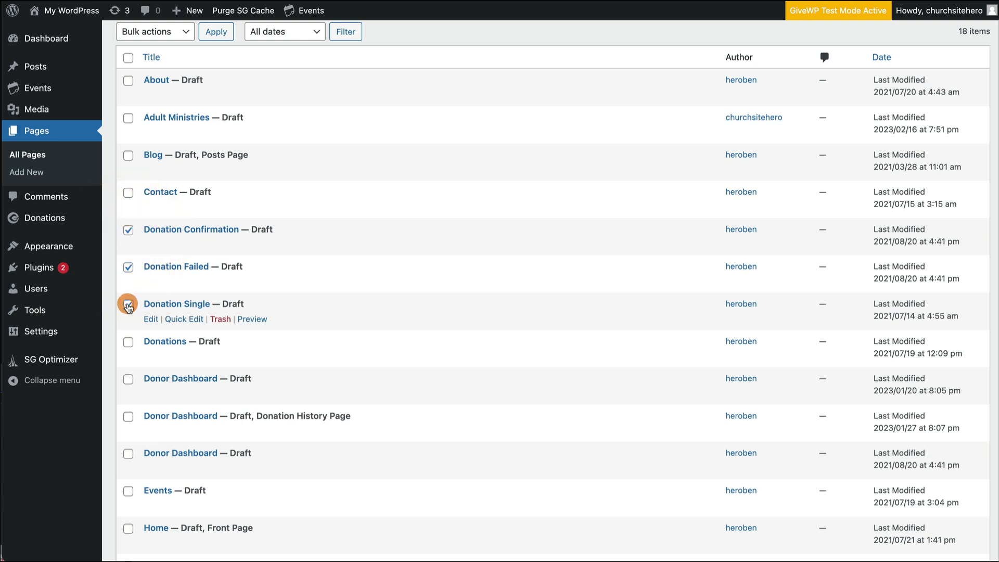
pyautogui.click(128, 342)
pyautogui.click(128, 379)
pyautogui.click(128, 417)
pyautogui.click(129, 454)
pyautogui.scroll(-3, 129, 456)
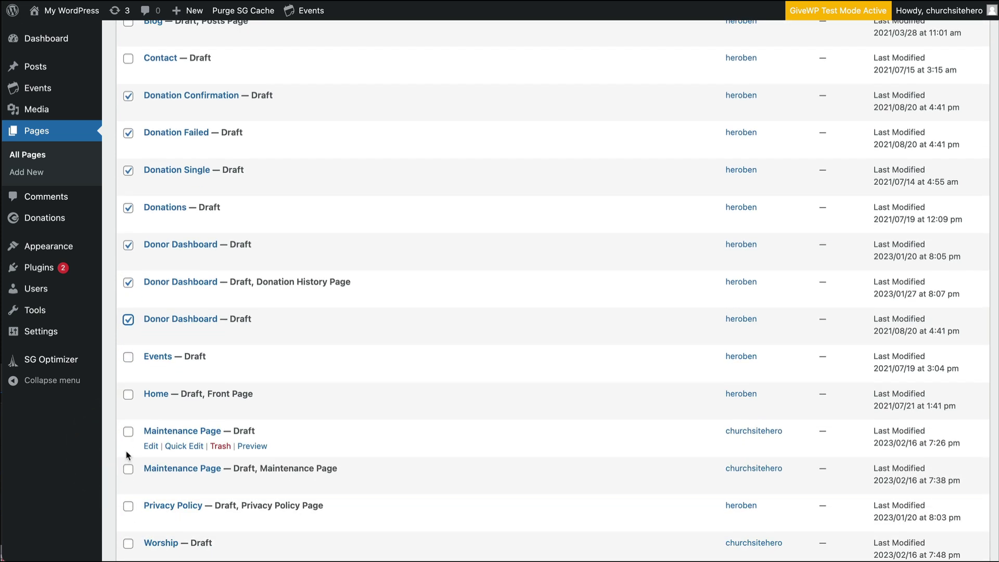
pyautogui.scroll(5, 127, 456)
pyautogui.click(134, 160)
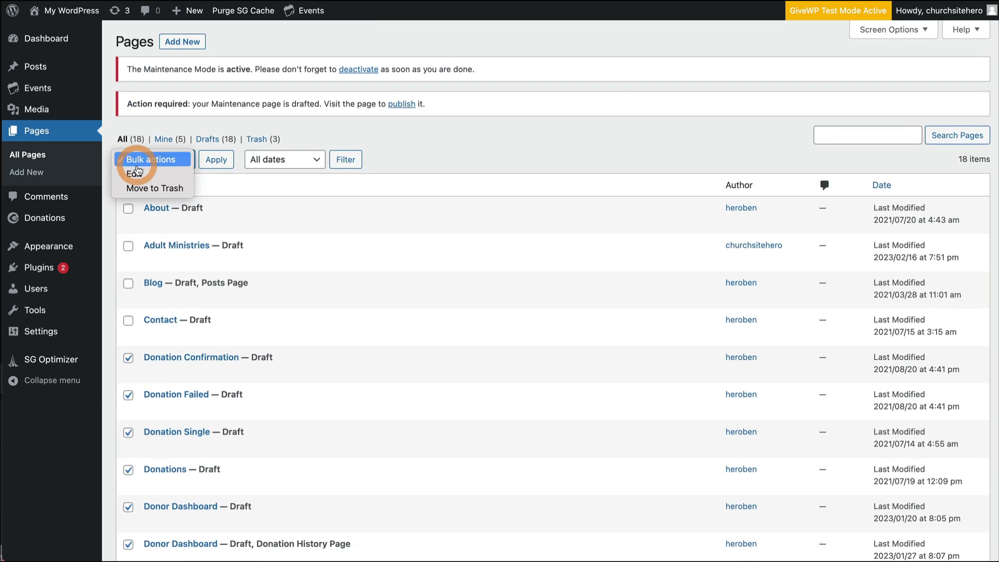
pyautogui.click(155, 188)
pyautogui.click(216, 161)
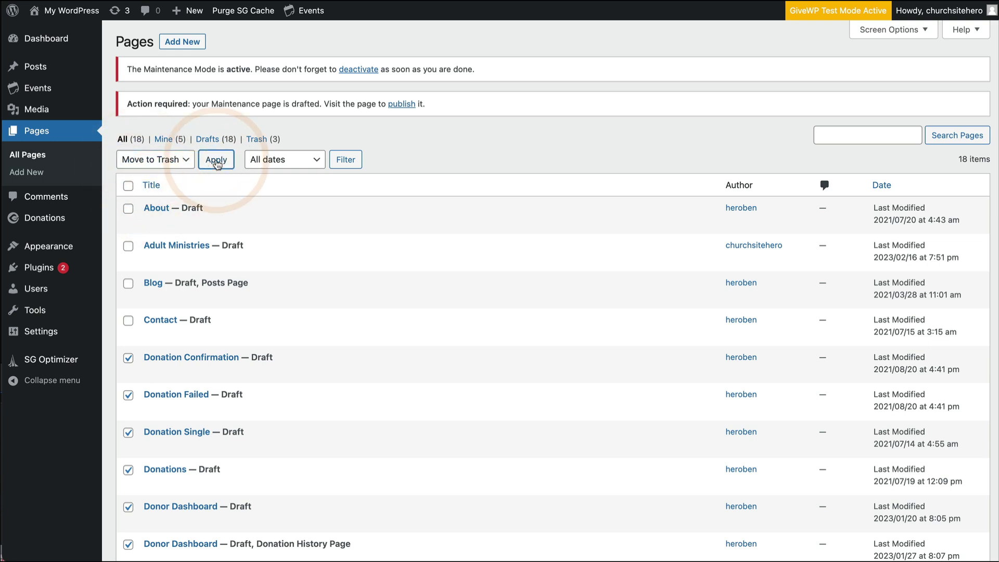
pyautogui.scroll(-4, 335, 241)
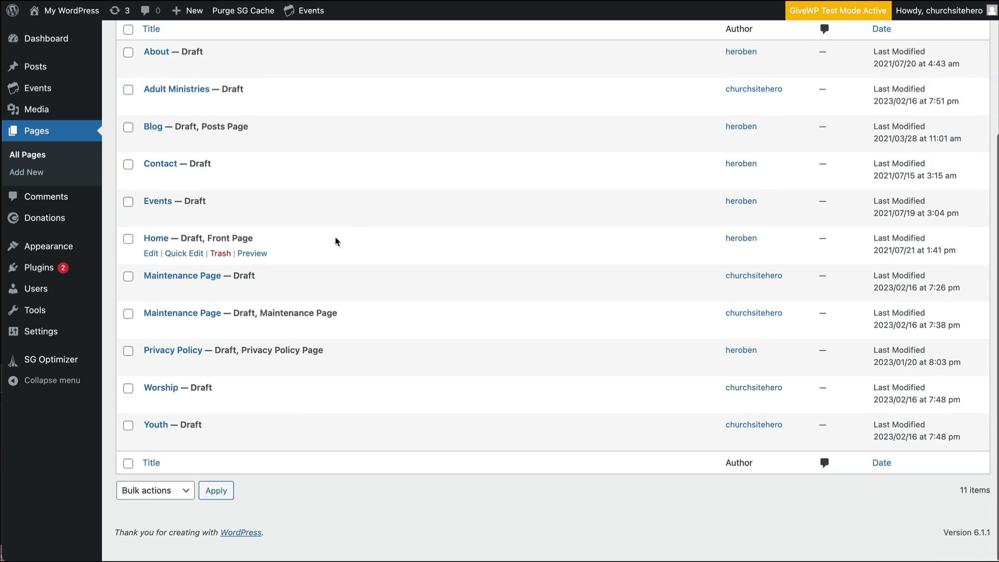
pyautogui.scroll(2, 335, 241)
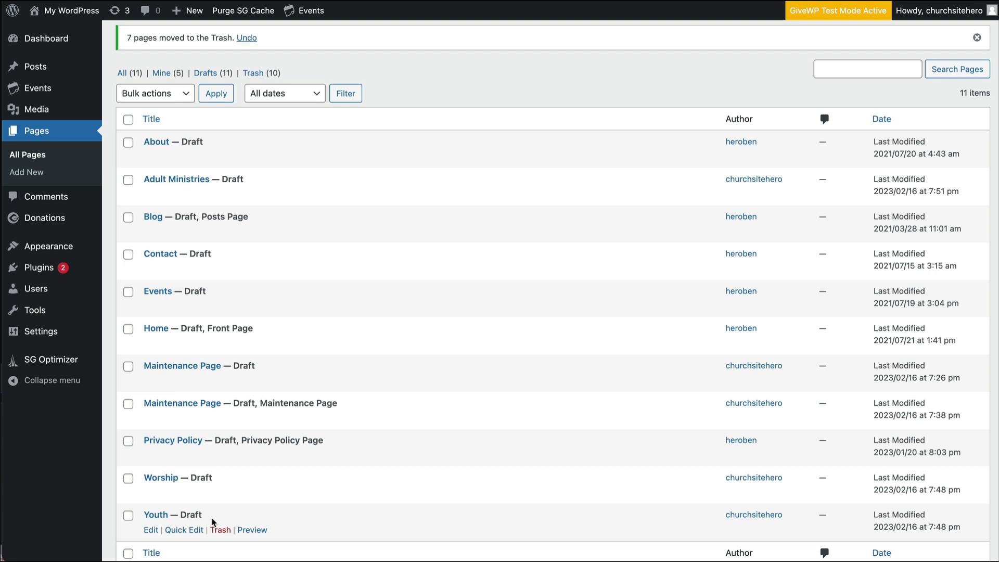
pyautogui.scroll(-1, 212, 521)
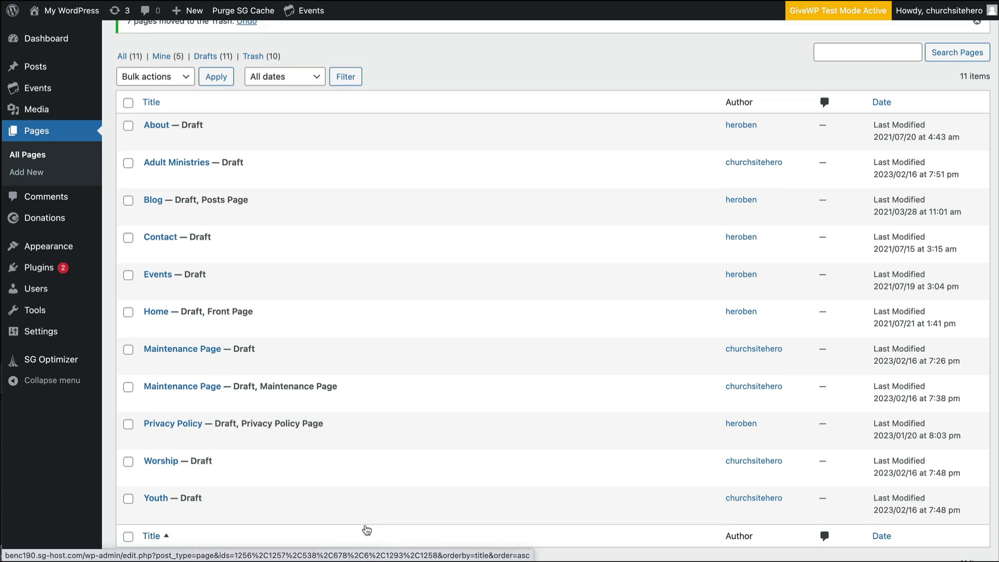